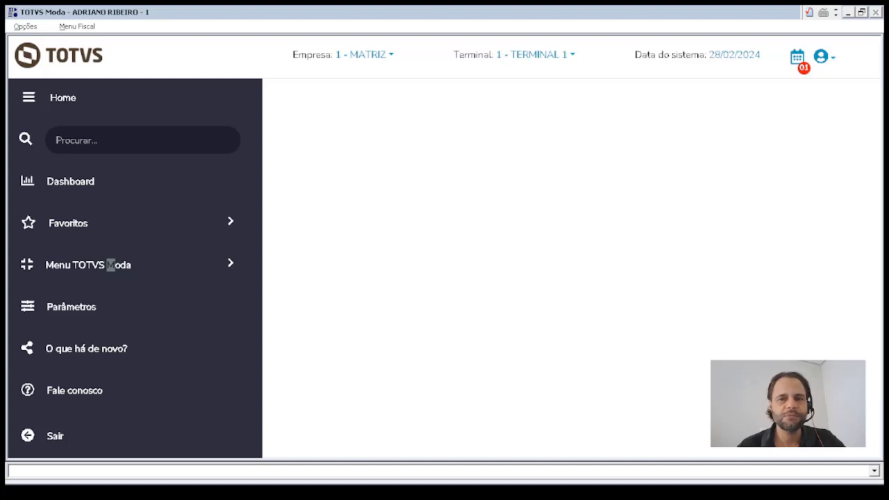
- Open the GERFL039 Manutenção de Terminal screen by searching gerfl039
{"action": "key", "text": "alt+Tab"}
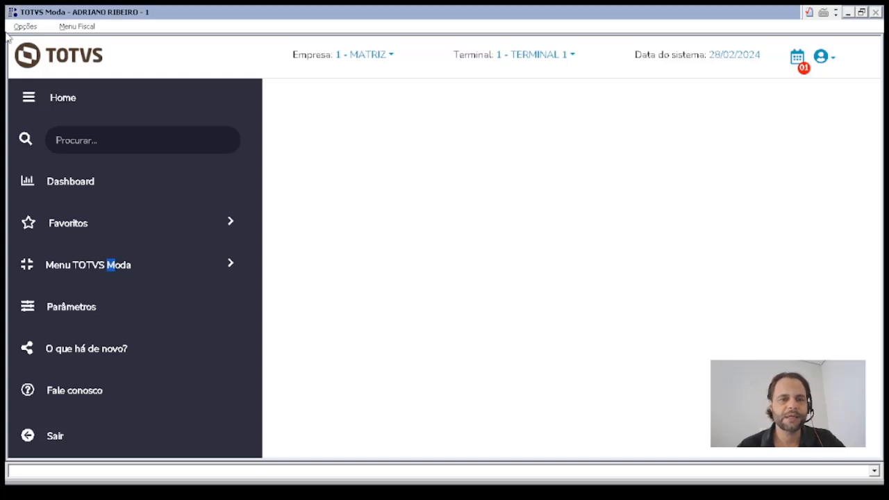
{"action": "left_click", "coordinate": [97, 136]}
{"action": "type", "text": "g"}
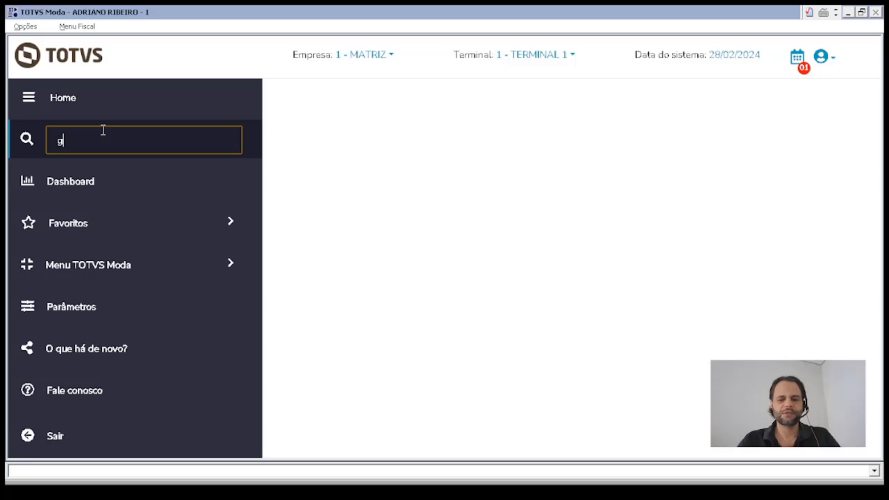
{"action": "type", "text": "erfl039"}
{"action": "key", "text": "Return"}
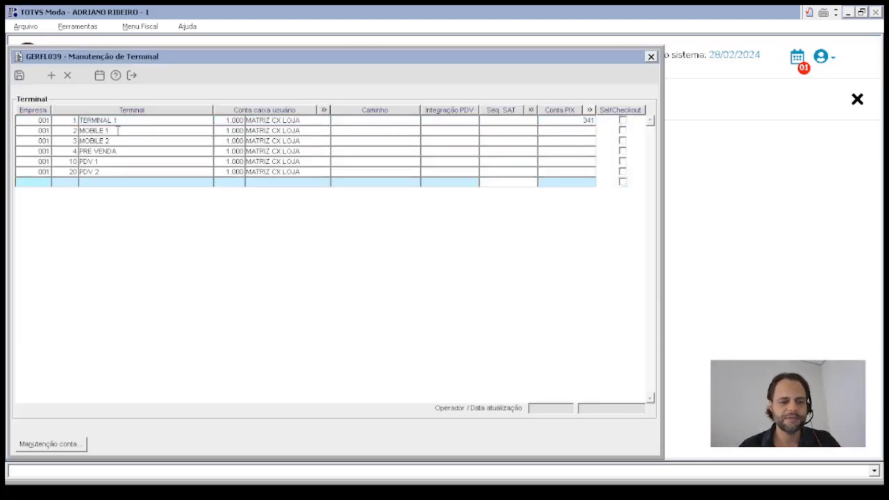
- Add terminal 30 'PDV 3' with cash account 1000 (MATRIZ CX LOJA) and save it
{"action": "type", "text": "30"}
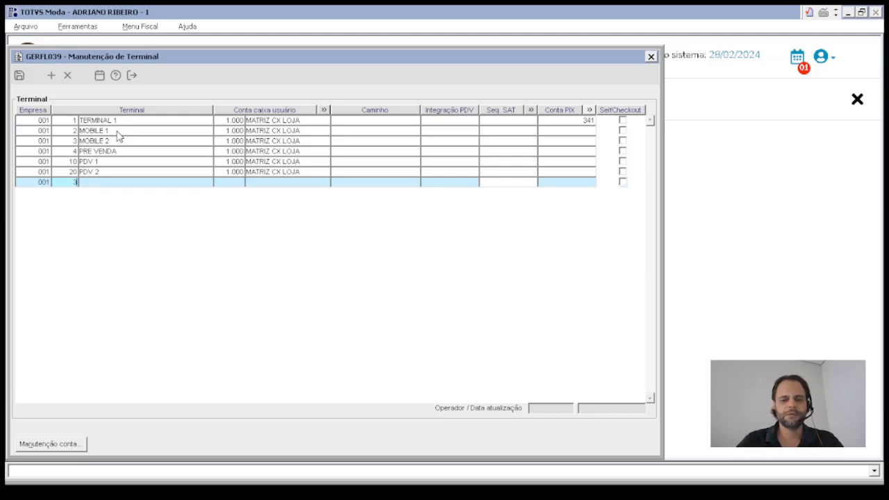
{"action": "key", "text": "Tab"}
{"action": "type", "text": "PDV "}
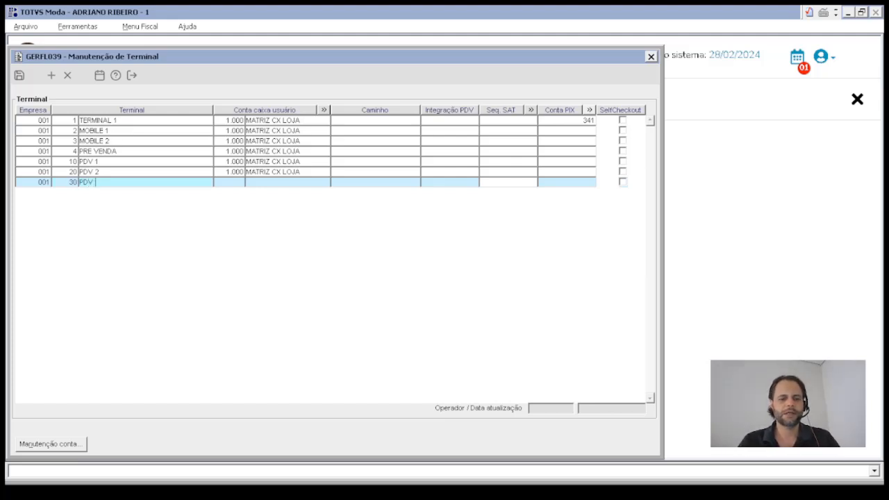
{"action": "type", "text": "31000"}
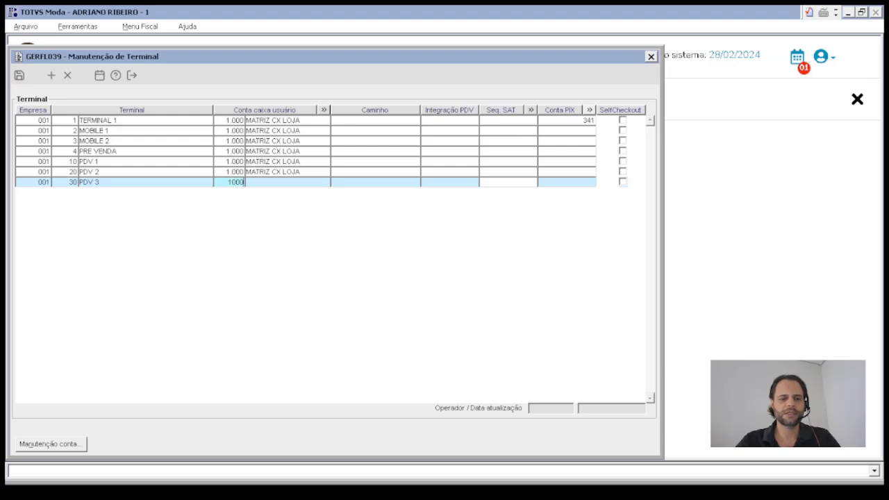
{"action": "key", "text": "F4"}
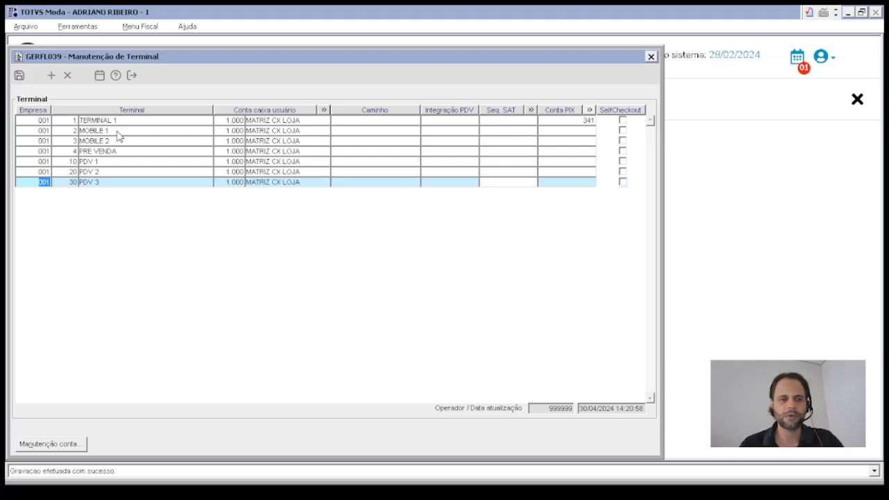
{"action": "left_click", "coordinate": [303, 183]}
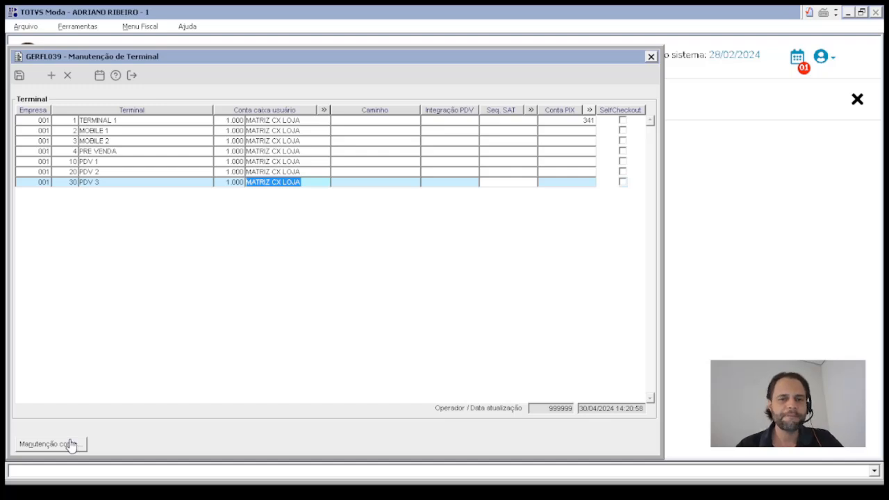
- Close terminal maintenance and open the FCXFL006 terminal-by-user list
{"action": "key", "text": "Escape"}
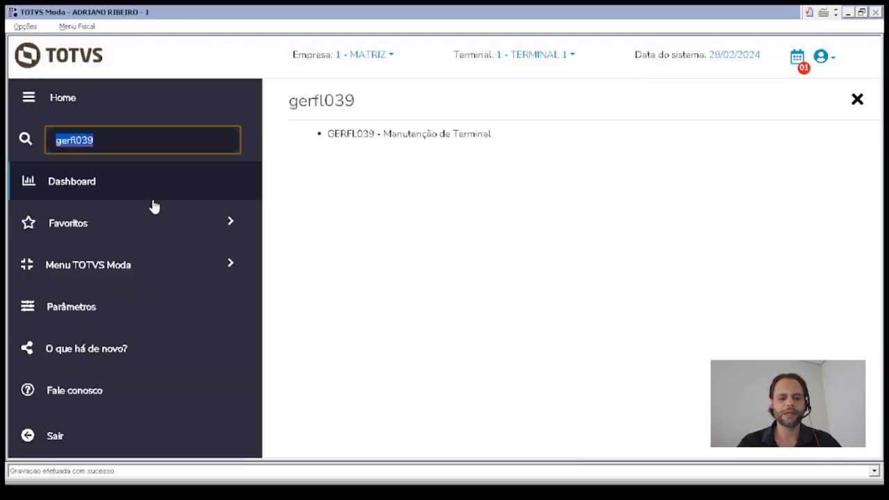
{"action": "type", "text": "fcxfl006"}
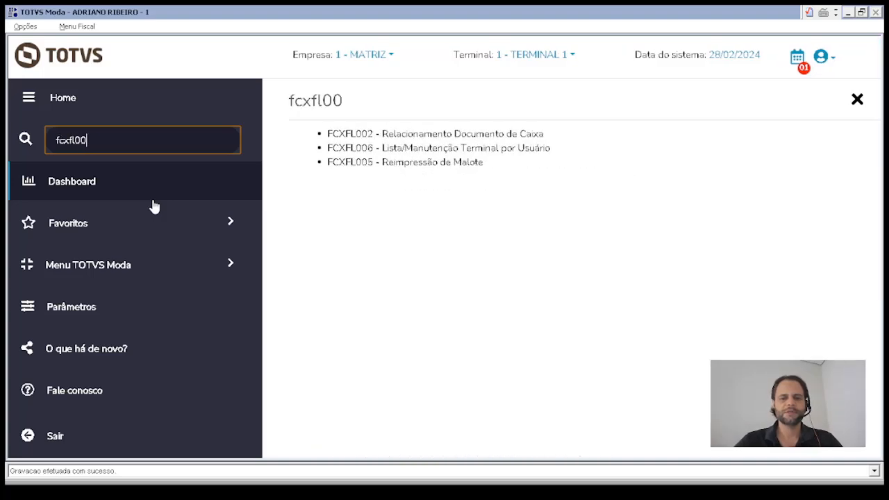
{"action": "key", "text": "Return"}
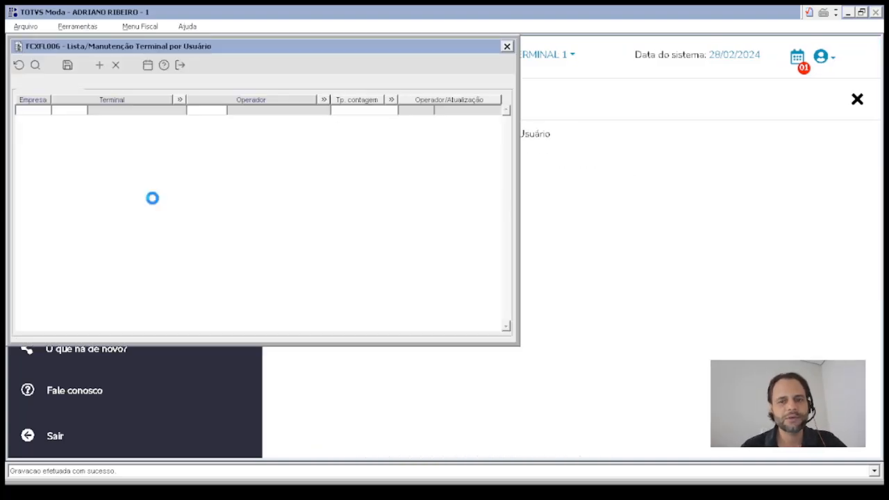
- Add a row linking terminal 30 PDV 3 to support operator 999999 and save it
{"action": "key", "text": "Insert"}
{"action": "type", "text": "1"}
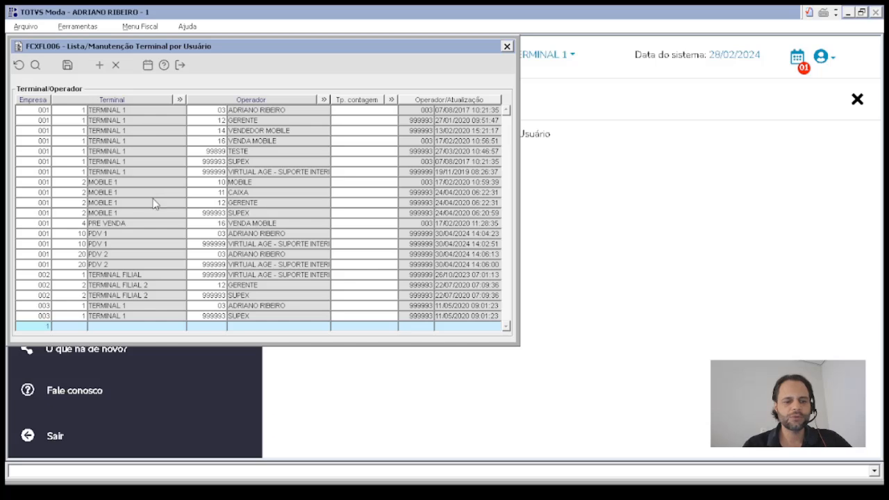
{"action": "key", "text": "Tab"}
{"action": "key", "text": "F12"}
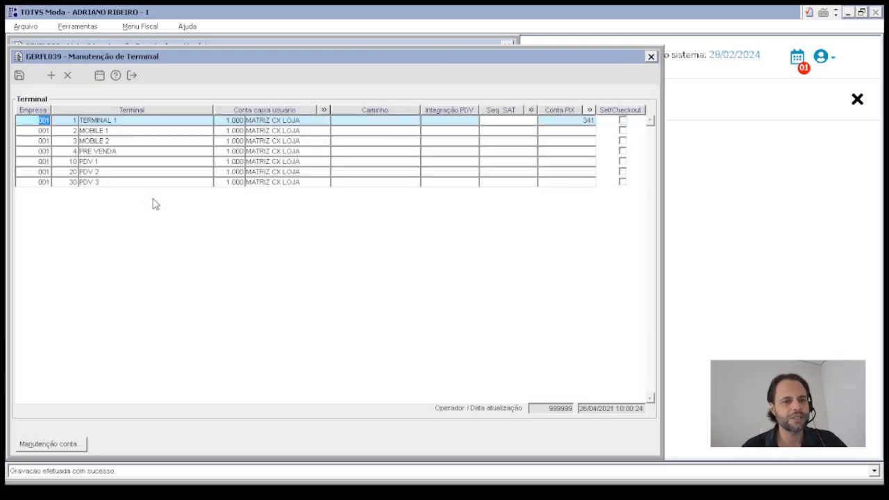
{"action": "double_click", "coordinate": [65, 181]}
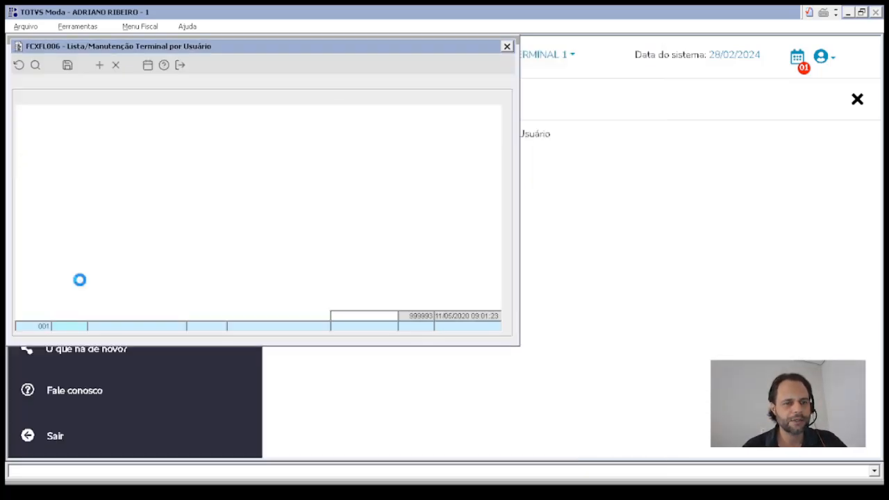
{"action": "key", "text": "Tab"}
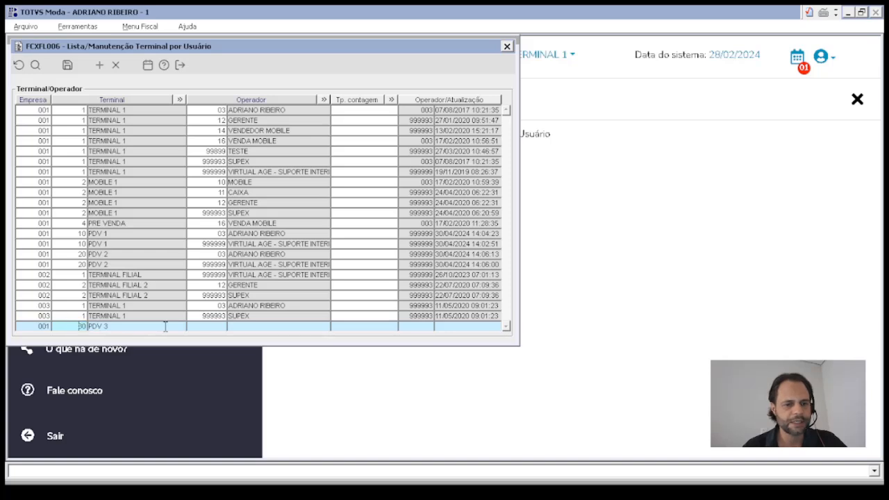
{"action": "type", "text": "999999"}
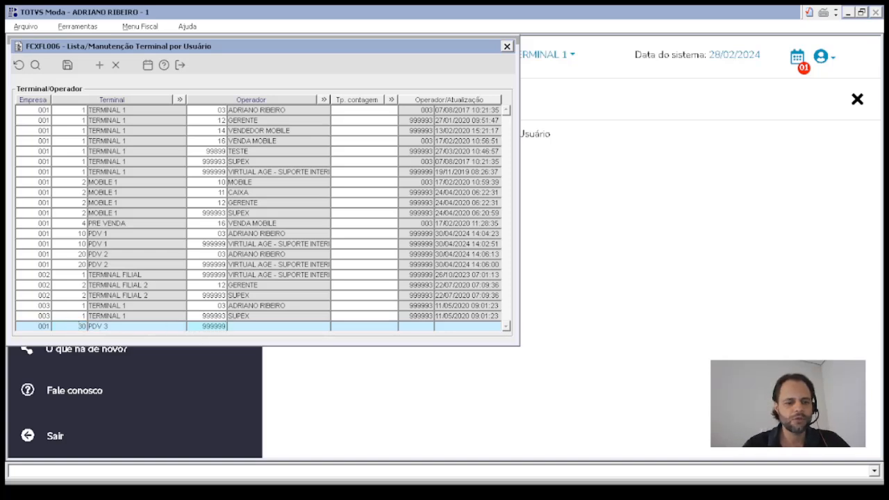
{"action": "key", "text": "Down"}
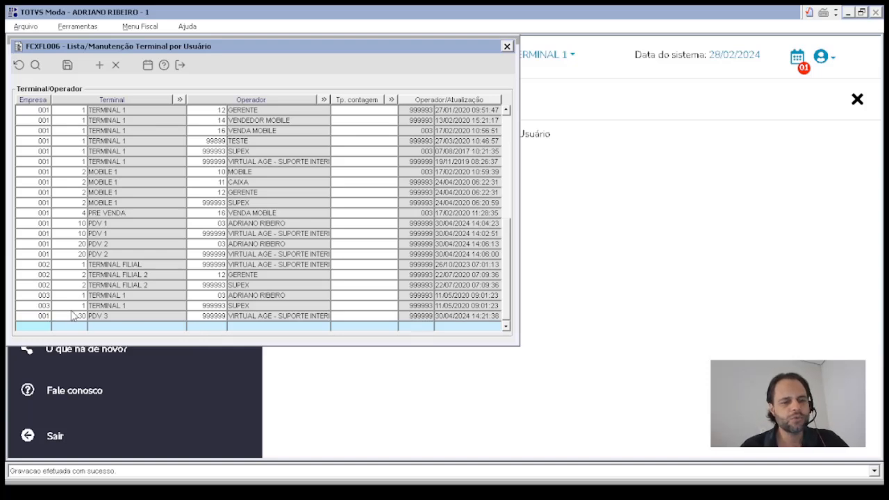
{"action": "key", "text": "Up"}
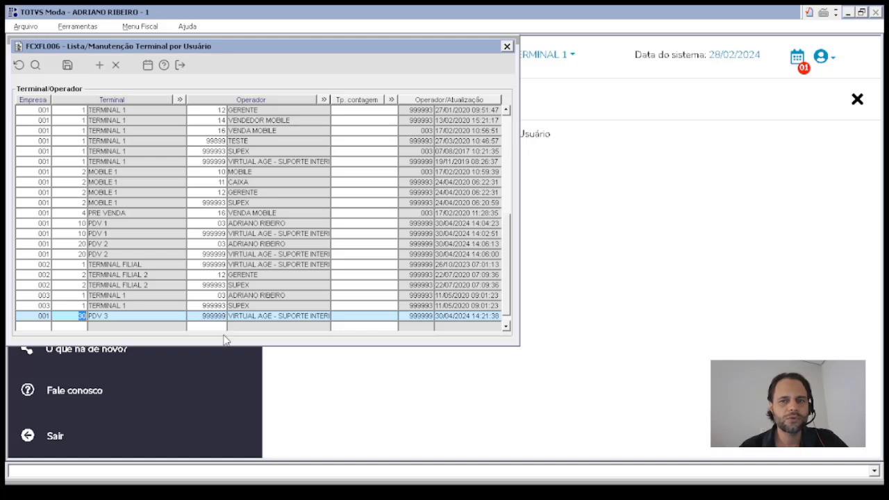
- Check in help that IN_VALIDA_USUTERM is 0 for company 001, then close FCXFL006
{"action": "left_click", "coordinate": [164, 64]}
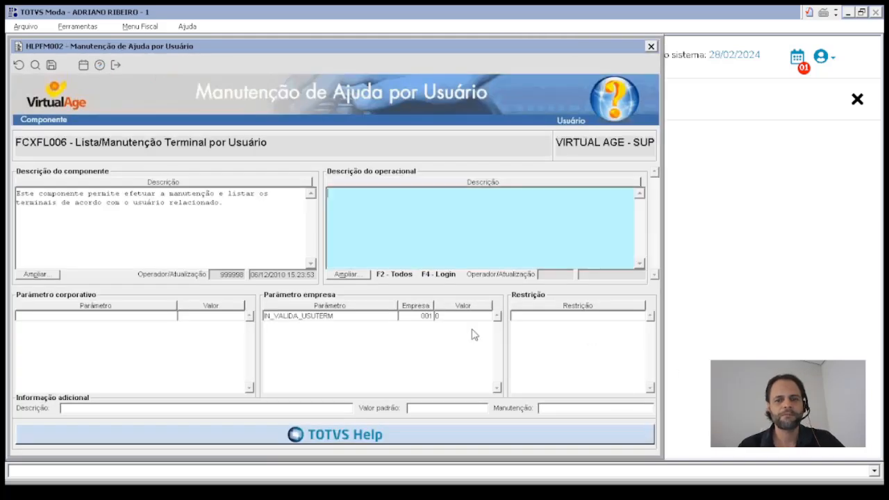
{"action": "left_click", "coordinate": [346, 316]}
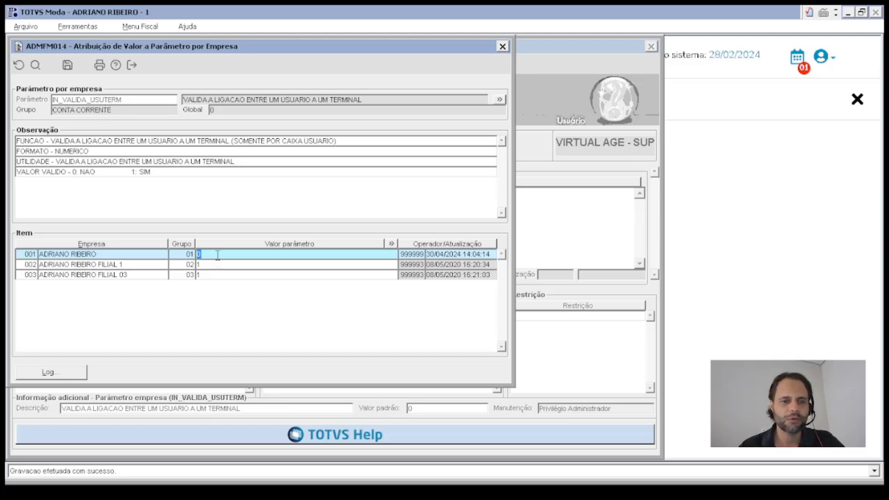
{"action": "key", "text": "Escape"}
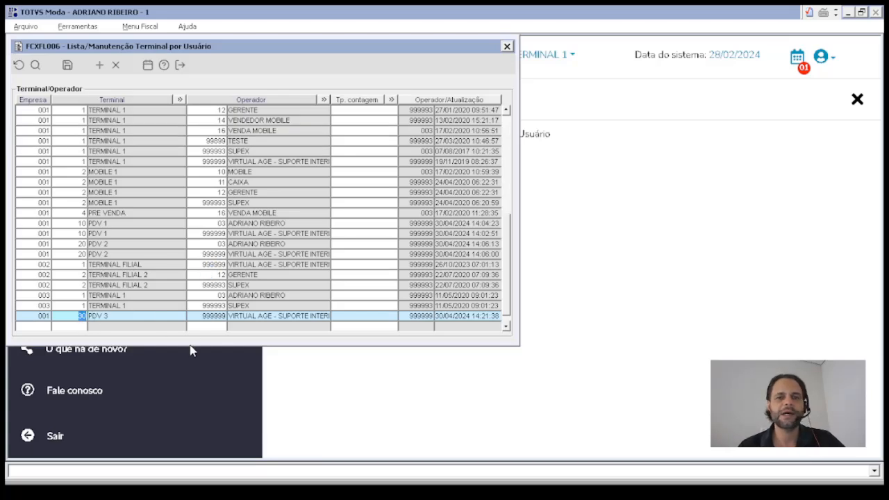
{"action": "left_click", "coordinate": [507, 46]}
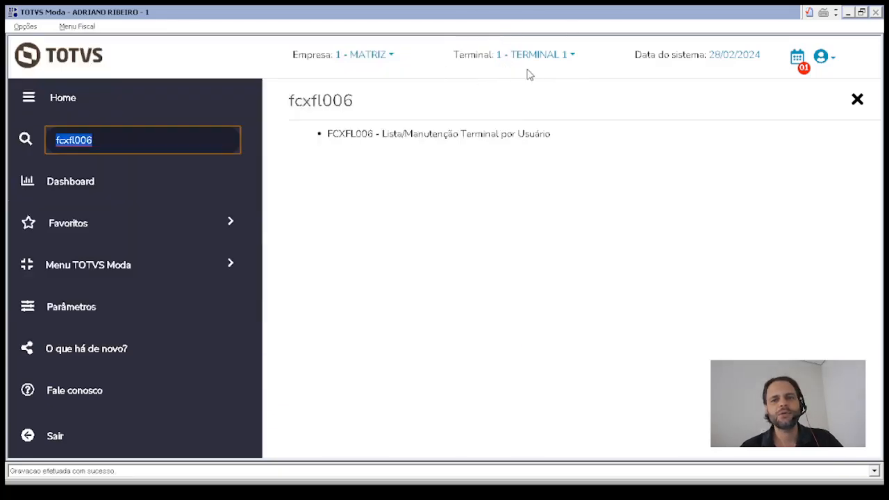
- Keep 1 - TERMINAL 1 as the working terminal, declining the switch
{"action": "left_click", "coordinate": [562, 56]}
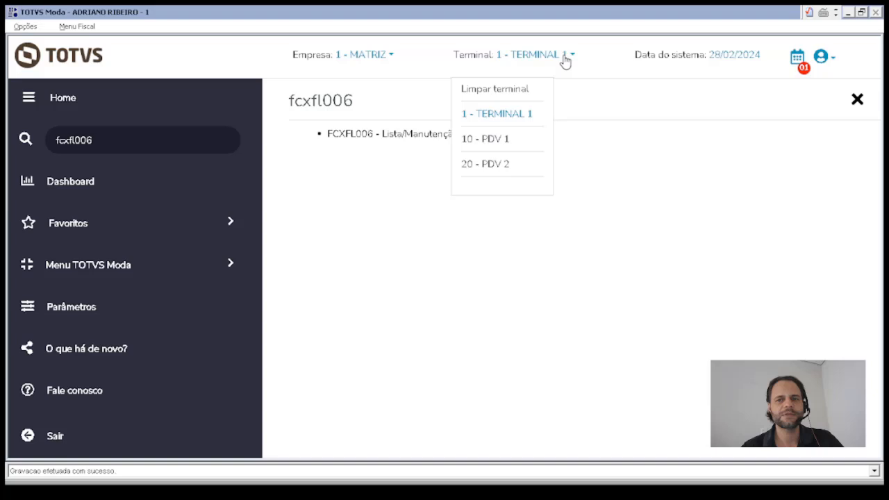
{"action": "left_click", "coordinate": [505, 117]}
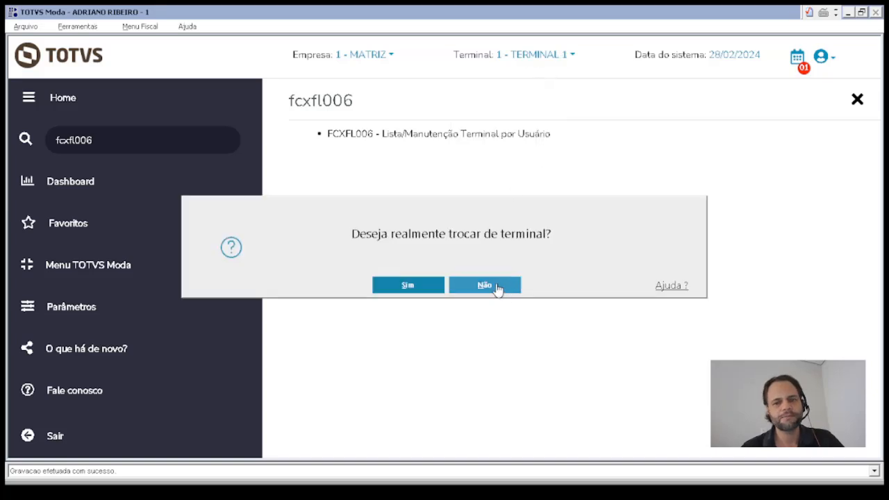
{"action": "left_click", "coordinate": [498, 287]}
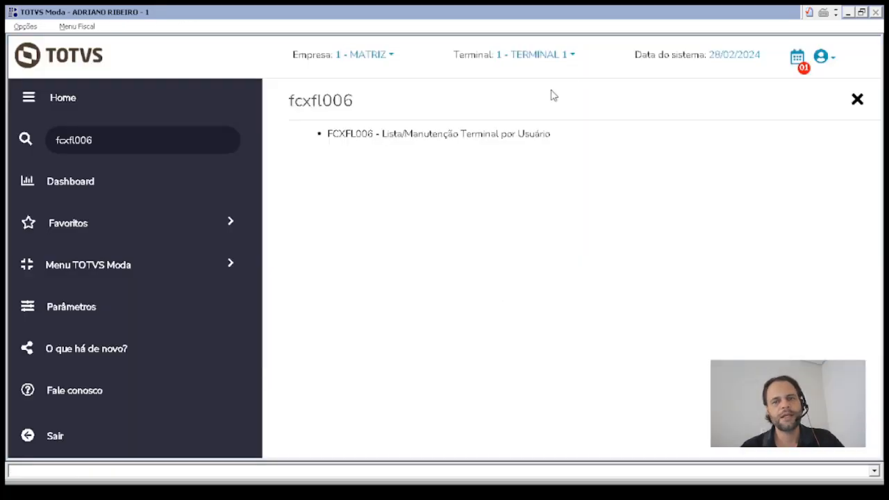
- Clear the program search and show the Varejo programs from the TOTVS Moda menu
{"action": "left_click", "coordinate": [119, 139]}
{"action": "key", "text": "BackSpace"}
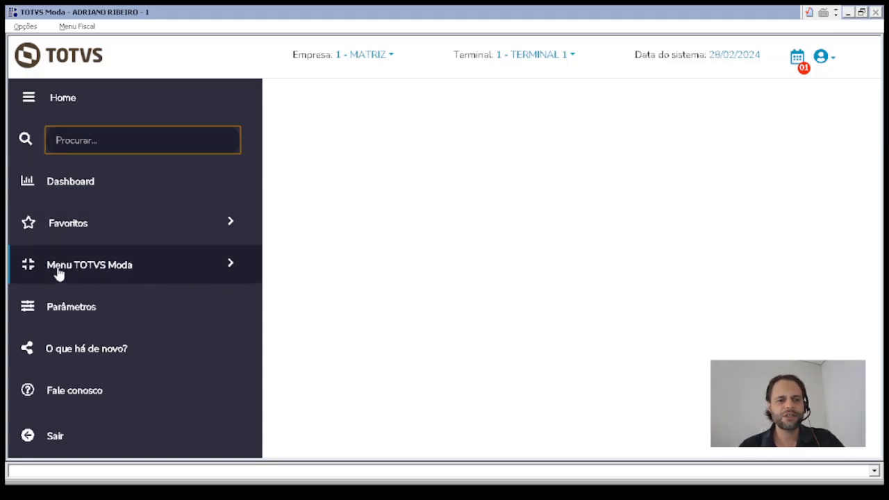
{"action": "left_click", "coordinate": [81, 273]}
{"action": "left_click_drag", "start_coordinate": [258, 134], "coordinate": [289, 315]}
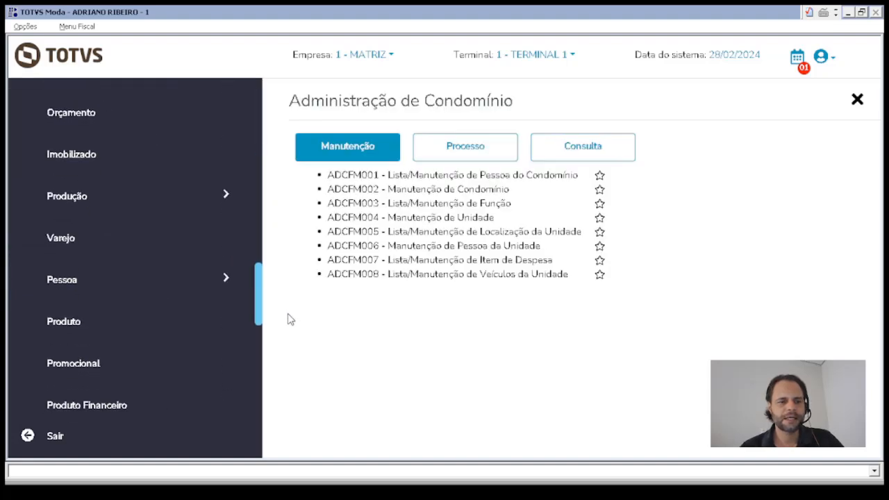
{"action": "left_click", "coordinate": [66, 243]}
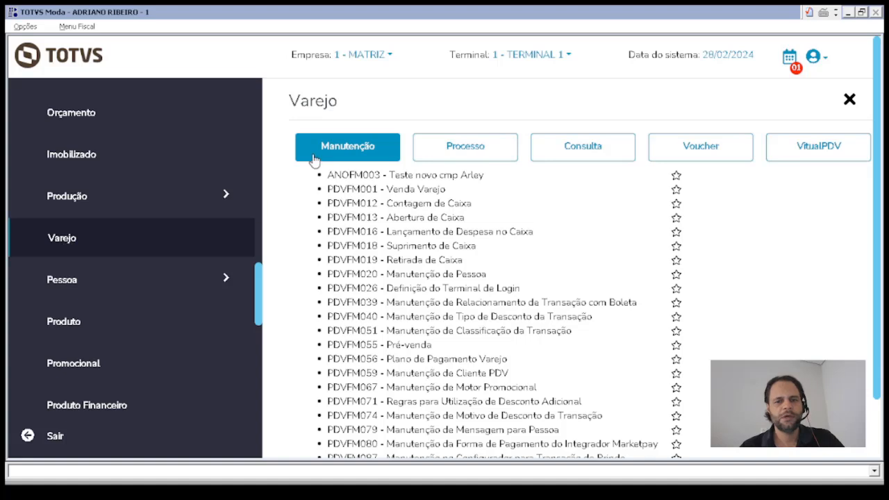
- Open Venda Varejo, then PDVFM026 Definição do Terminal de Login through Operação de Caixa
{"action": "left_click", "coordinate": [349, 190]}
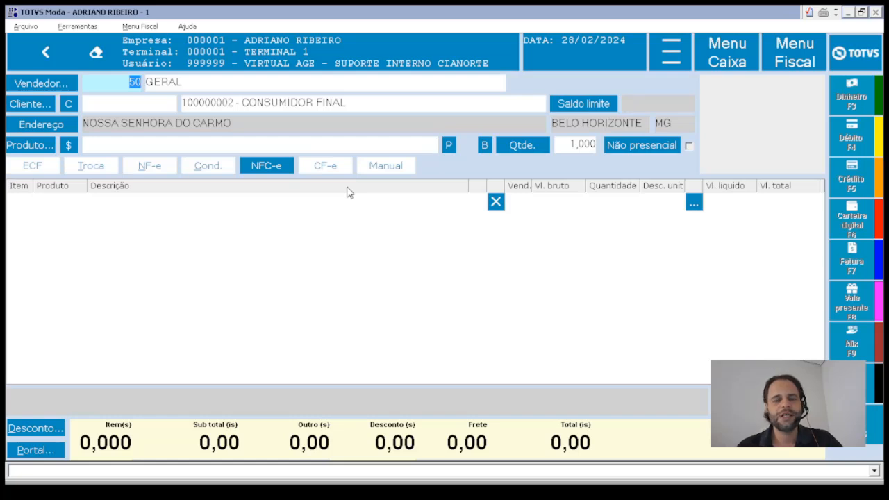
{"action": "left_click_drag", "start_coordinate": [123, 52], "coordinate": [142, 52]}
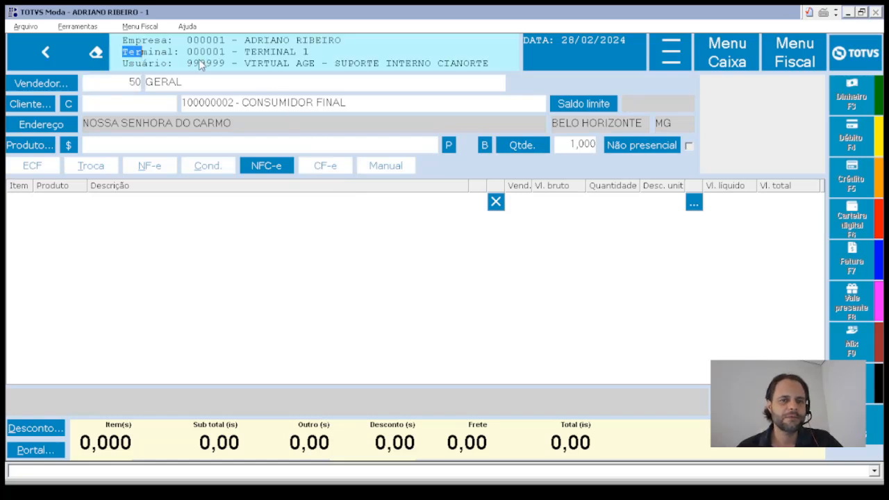
{"action": "left_click_drag", "start_coordinate": [199, 61], "coordinate": [321, 54]}
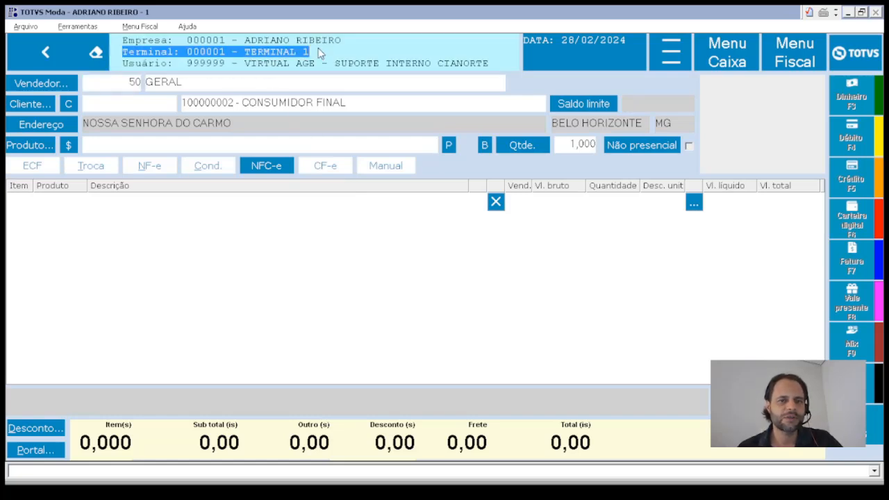
{"action": "left_click", "coordinate": [738, 54]}
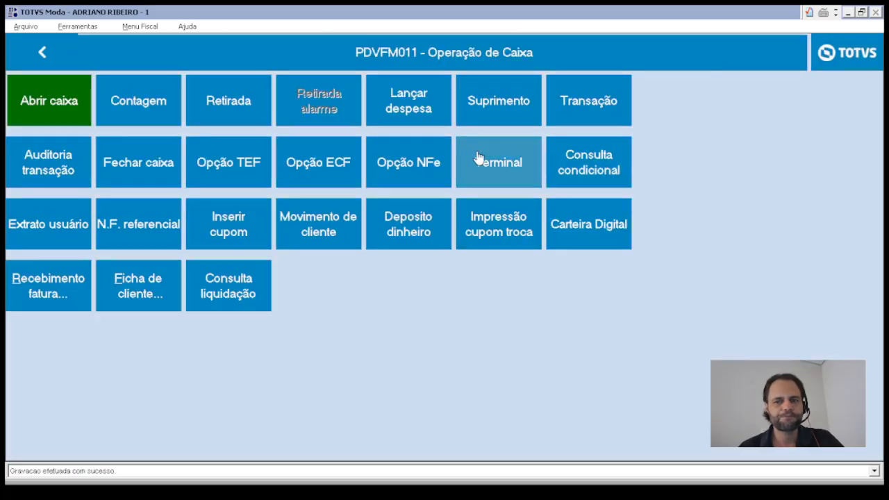
{"action": "left_click", "coordinate": [496, 163]}
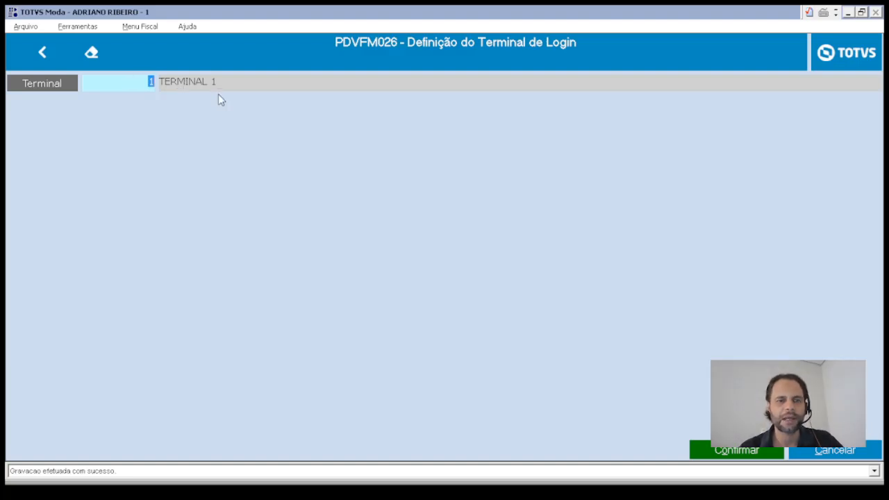
- Leave the terminal definition on Terminal 1 and return to the empty Venda Varejo screen
{"action": "key", "text": "Escape"}
{"action": "key", "text": "Escape"}
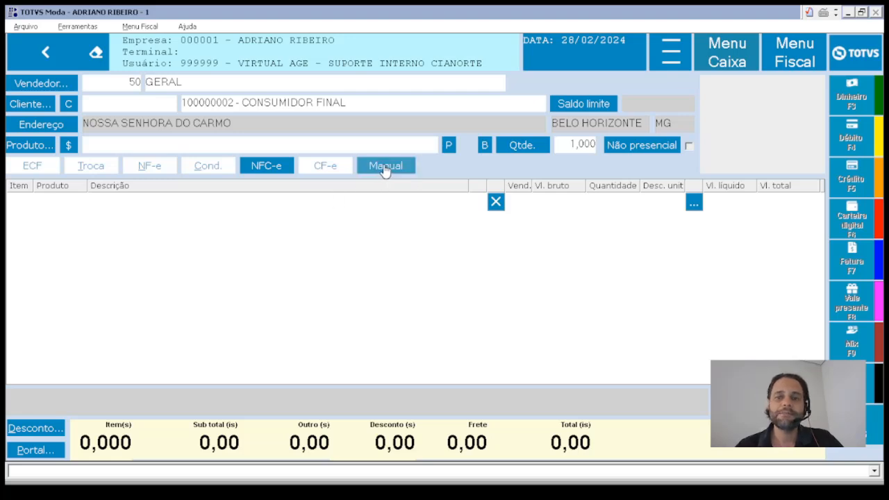
- Show the sales screen's transaction options like Info. adicional and Prateleira infinita
{"action": "left_click", "coordinate": [671, 53]}
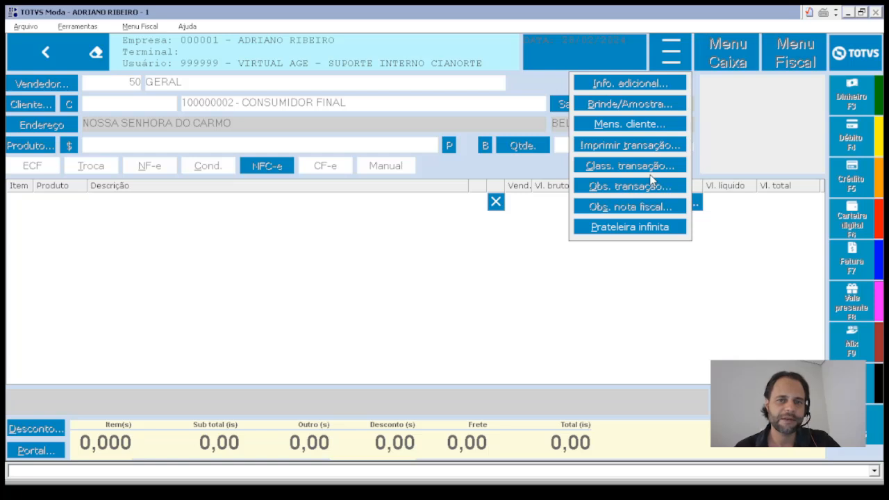
- Close the transaction options dropdown, leaving the empty 0,00 NFC-e sale
{"action": "left_click", "coordinate": [669, 57]}
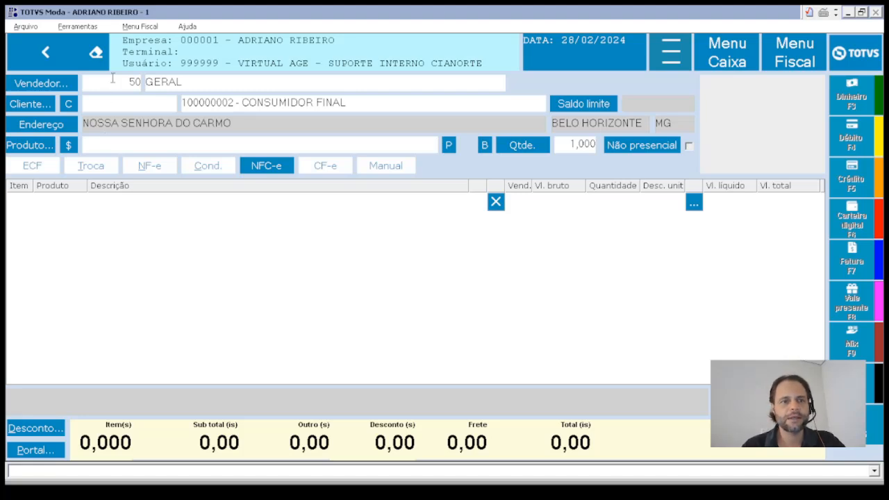
- Re-enter salesperson code 50, clear it, and open HLPFM002 help for PDVFM001 Venda Varejo
{"action": "left_click", "coordinate": [113, 82]}
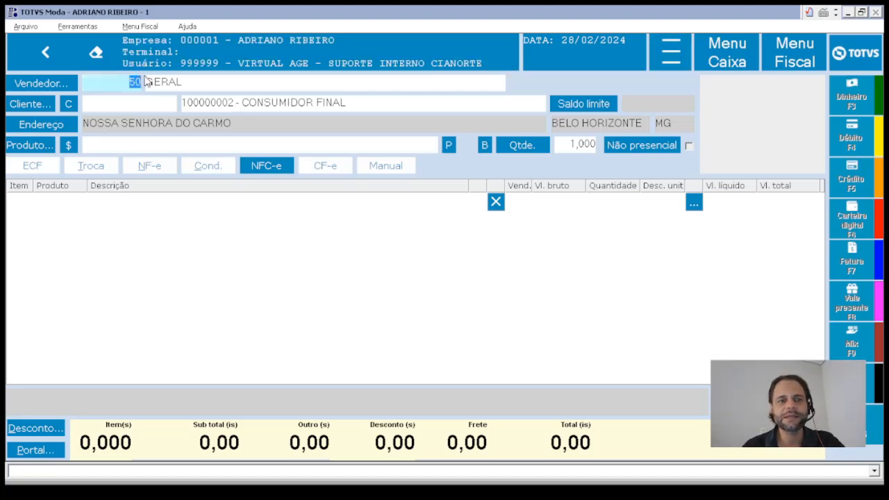
{"action": "left_click_drag", "start_coordinate": [142, 81], "coordinate": [143, 81]}
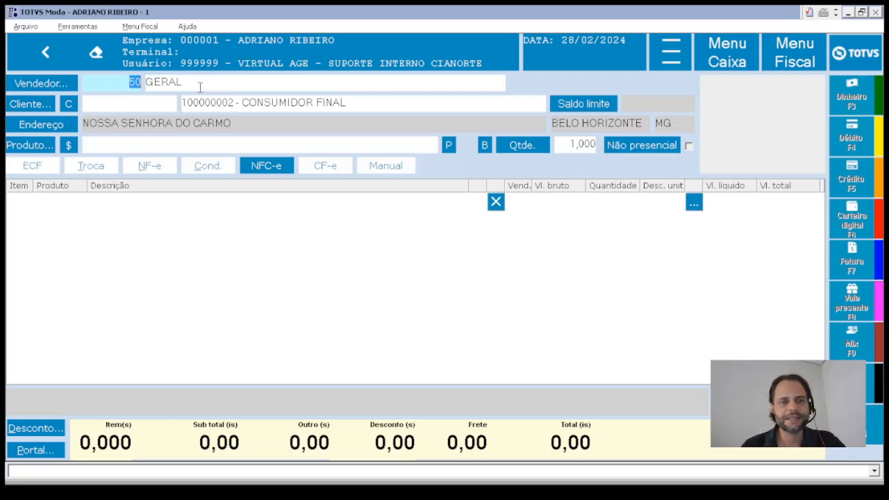
{"action": "key", "text": "BackSpace"}
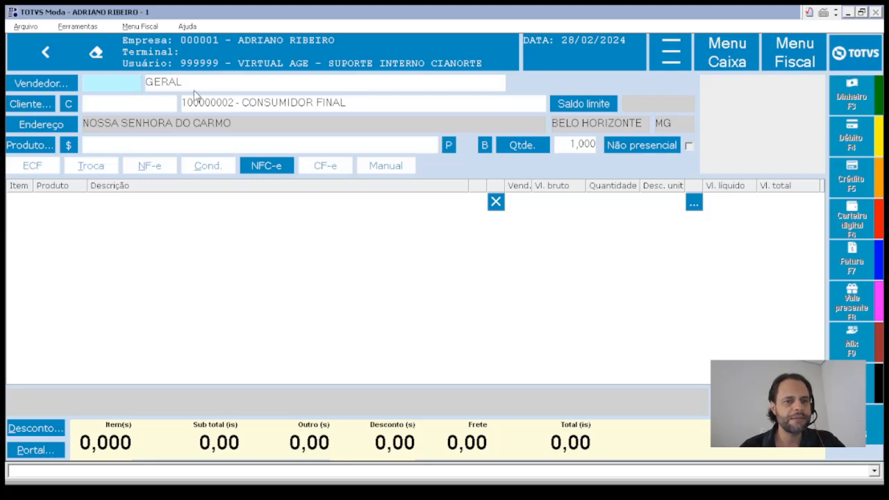
{"action": "type", "text": "50"}
{"action": "key", "text": "Tab"}
{"action": "left_click_drag", "start_coordinate": [129, 83], "coordinate": [169, 89]}
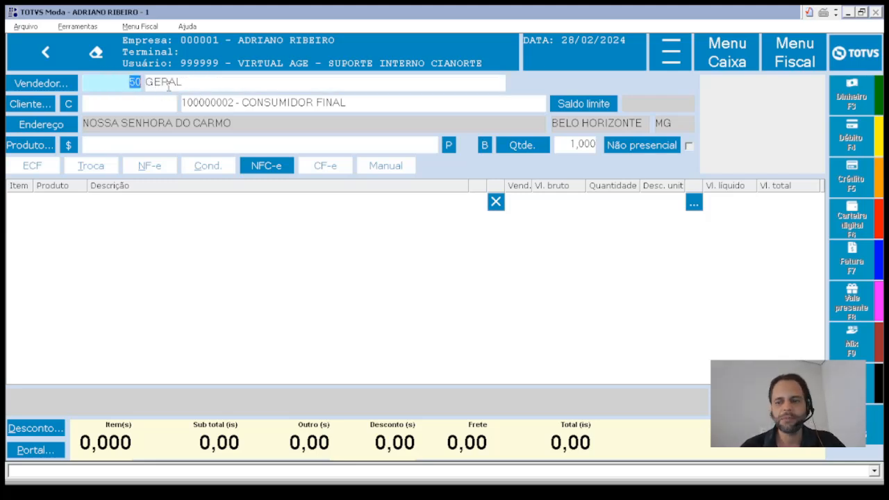
{"action": "key", "text": "BackSpace"}
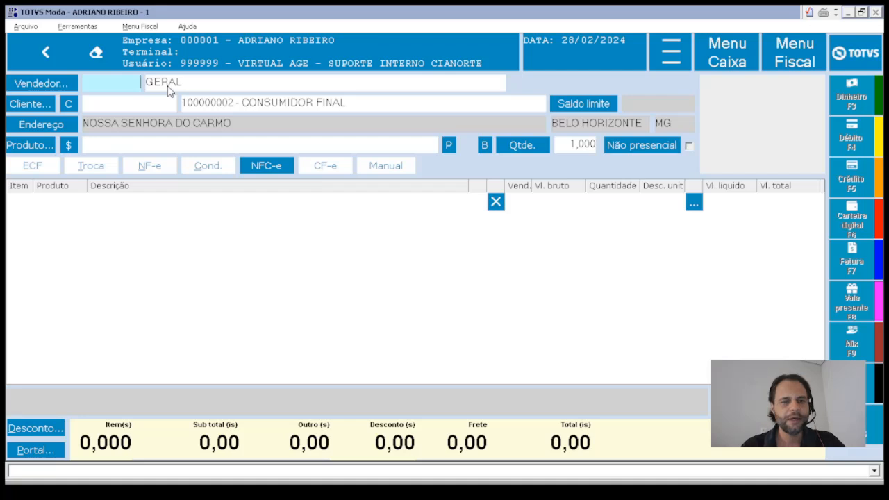
{"action": "key", "text": "F1"}
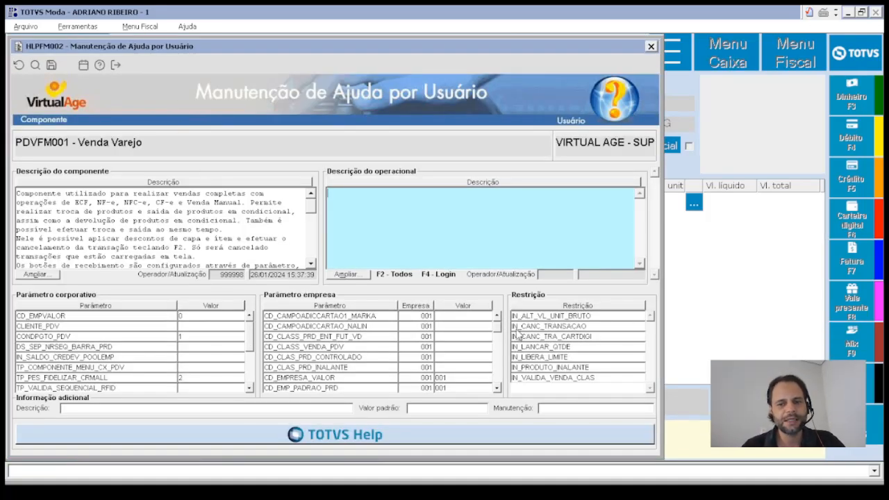
- Read descriptions of IN_CANC_TRANSACAO, CD_EMPVALOR, CD_CAMPOADICCARTAO1_MARKA and IN_ALT_VL_UNIT_BRUTO
{"action": "left_click", "coordinate": [594, 326]}
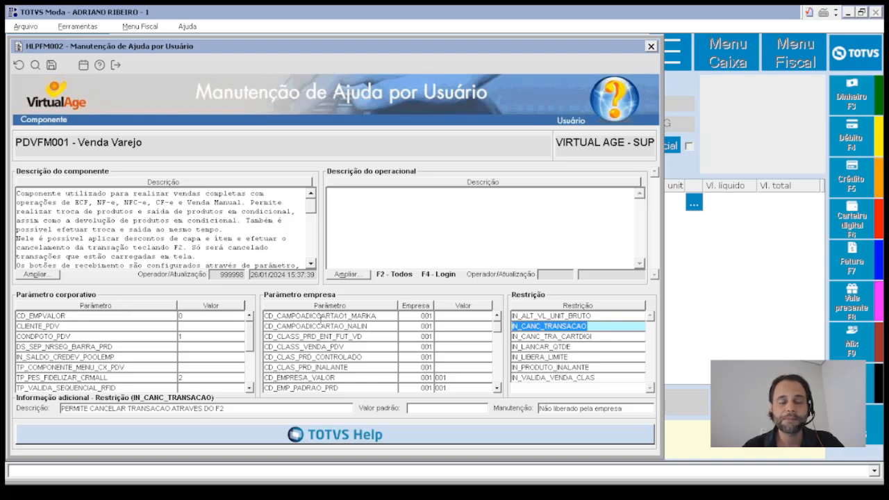
{"action": "left_click", "coordinate": [126, 317]}
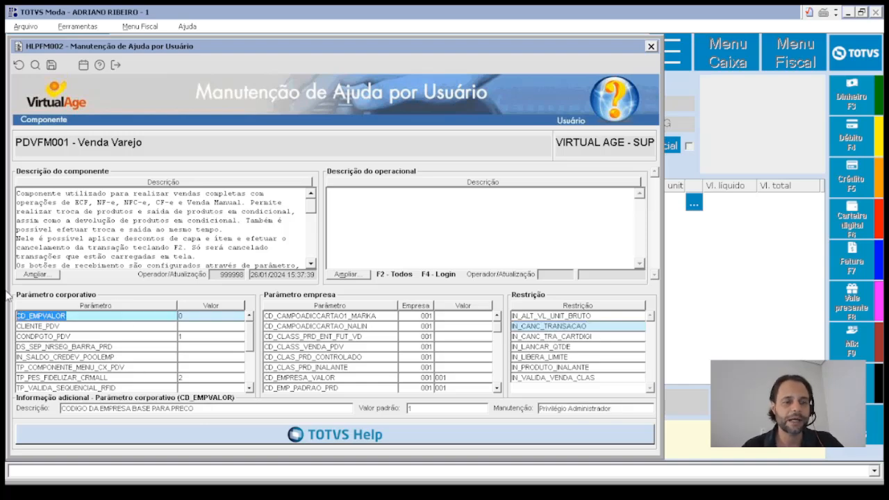
{"action": "left_click", "coordinate": [388, 318]}
{"action": "left_click", "coordinate": [581, 317]}
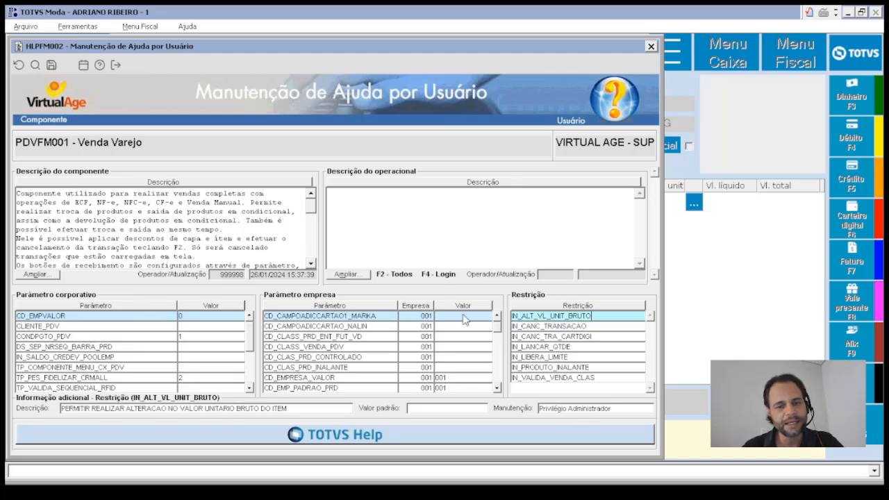
{"action": "left_click", "coordinate": [353, 317]}
- Browse company parameters from CD_CAMPOADICCARTAO_NALIN down to DS_BLOQUEIO_UFVALOR_NFCE
{"action": "key", "text": "Down"}
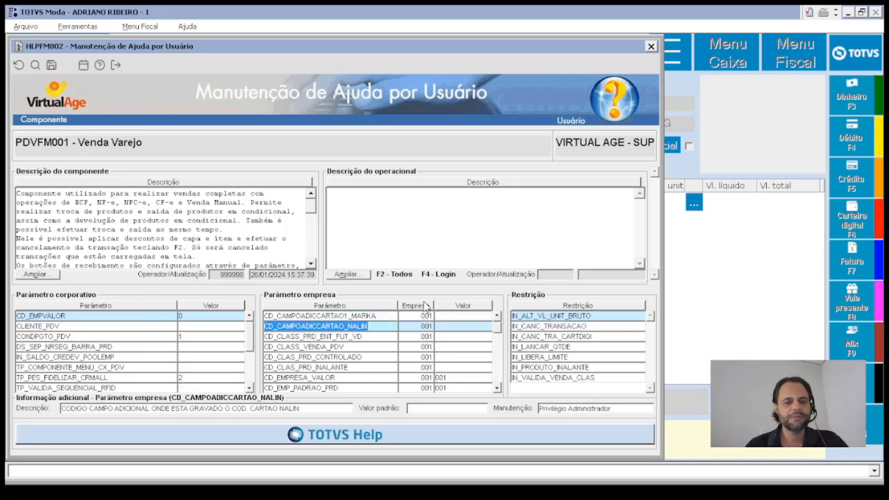
{"action": "key", "text": "Down"}
{"action": "key", "text": "Down"}
{"action": "key", "text": "Down"}
{"action": "key", "text": "Down"}
{"action": "key", "text": "Down"}
{"action": "key", "text": "Down"}
{"action": "key", "text": "Down"}
{"action": "key", "text": "Down"}
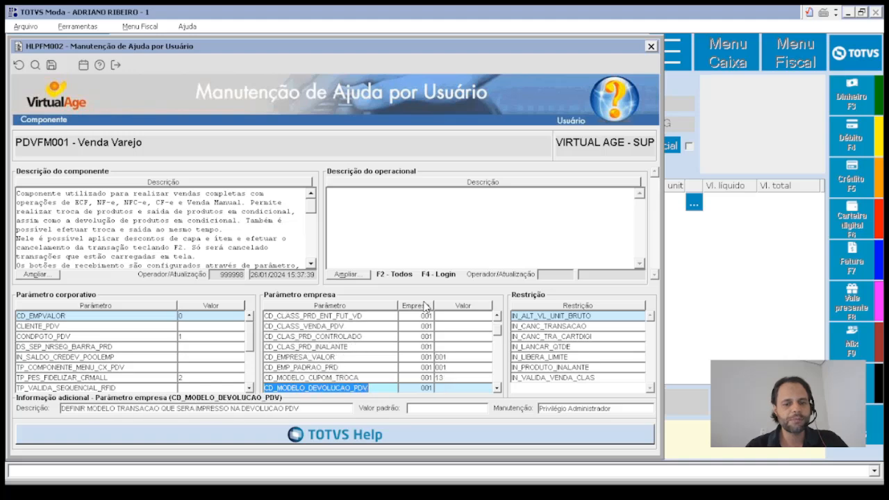
{"action": "key", "text": "Up"}
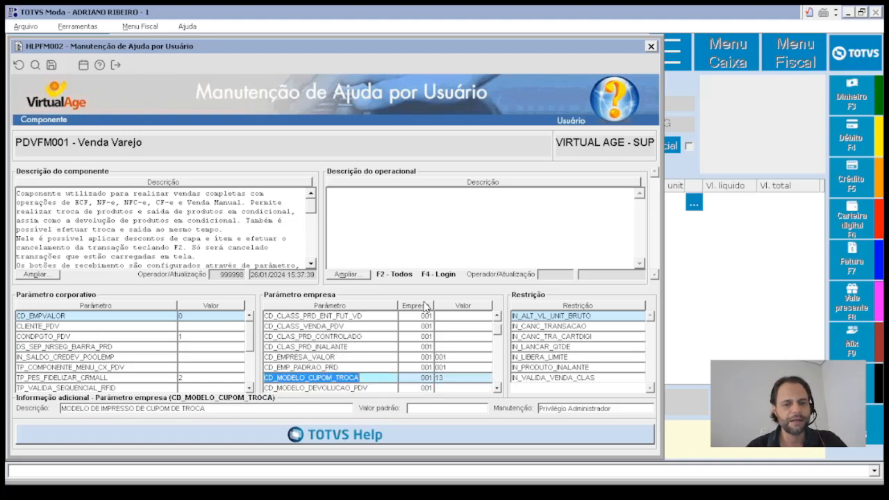
{"action": "key", "text": "Down"}
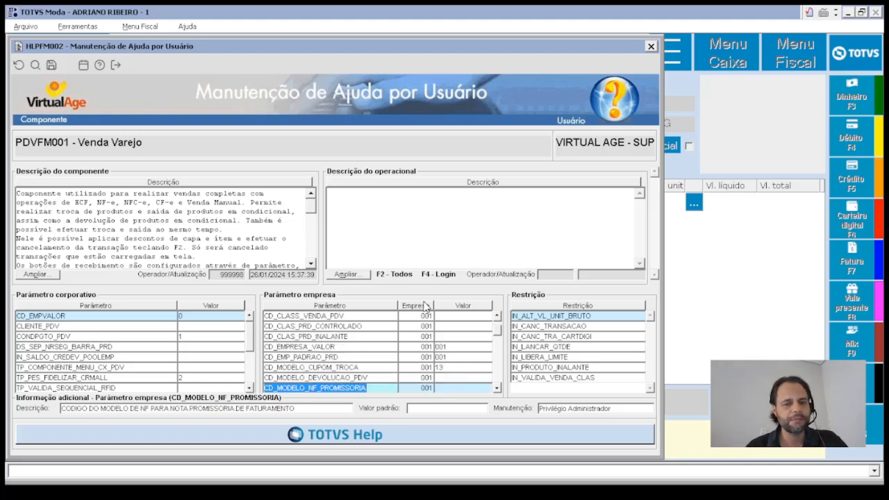
{"action": "key", "text": "Down"}
{"action": "key", "text": "Down"}
{"action": "key", "text": "Down"}
{"action": "key", "text": "Down"}
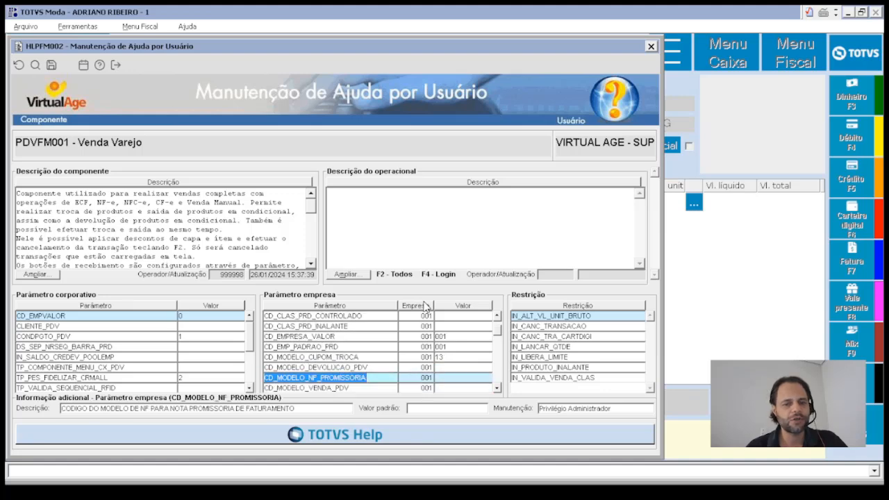
{"action": "key", "text": "Down"}
{"action": "key", "text": "Down"}
{"action": "key", "text": "Down"}
{"action": "key", "text": "Down"}
{"action": "key", "text": "Down"}
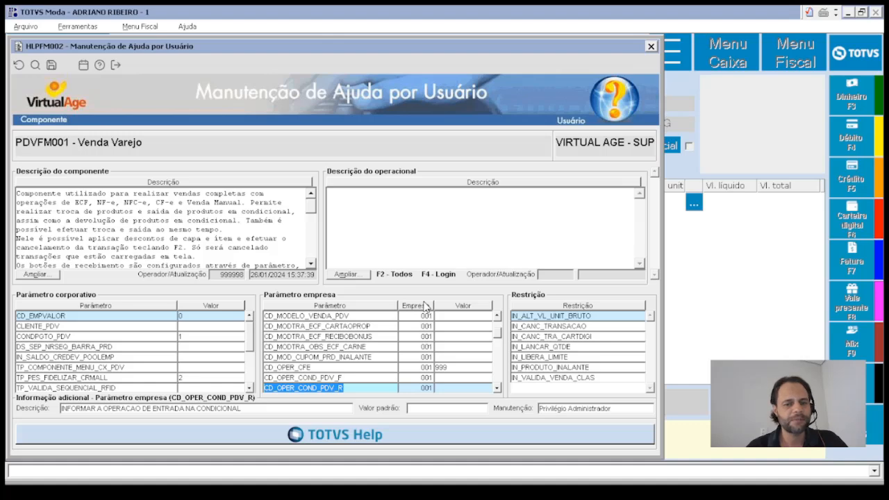
{"action": "key", "text": "Up"}
{"action": "key", "text": "Up"}
{"action": "key", "text": "Up"}
{"action": "key", "text": "Up"}
{"action": "key", "text": "Up"}
{"action": "key", "text": "Up"}
{"action": "key", "text": "Down"}
{"action": "key", "text": "Down"}
{"action": "key", "text": "Down"}
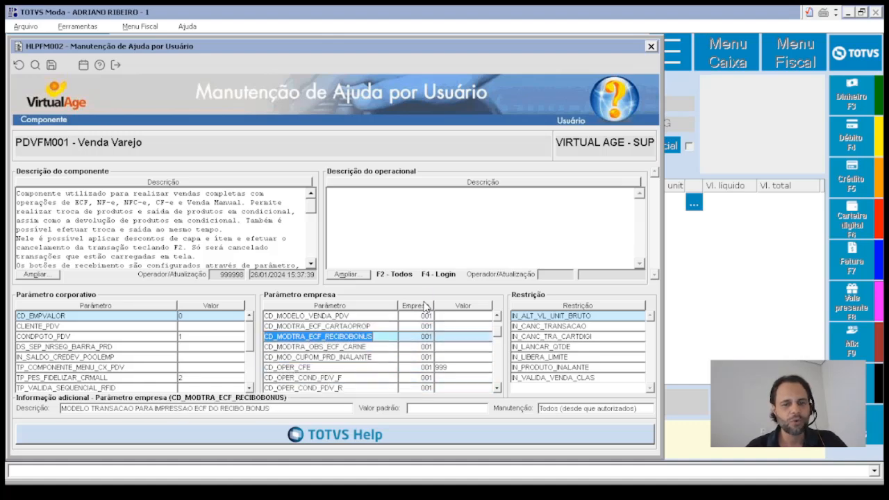
{"action": "key", "text": "Down"}
{"action": "key", "text": "Down"}
{"action": "key", "text": "Down"}
{"action": "key", "text": "Down"}
{"action": "key", "text": "Down"}
{"action": "key", "text": "Down"}
{"action": "key", "text": "Down"}
{"action": "key", "text": "Down"}
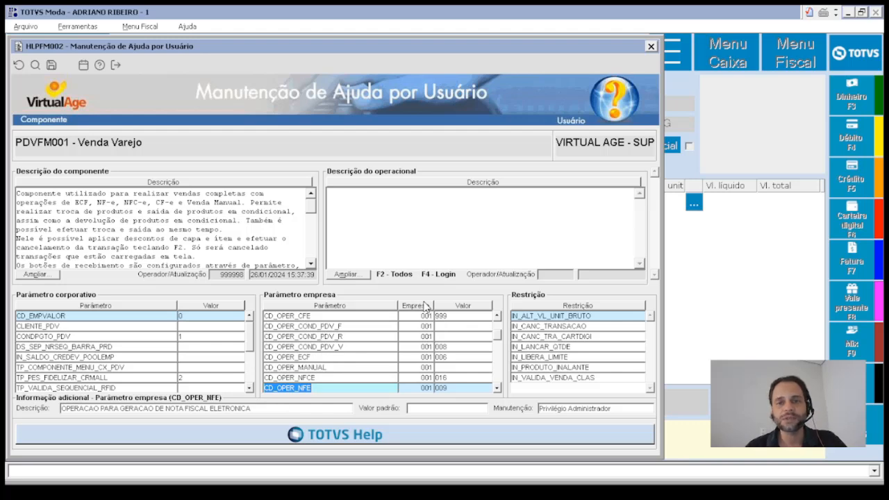
{"action": "key", "text": "Down"}
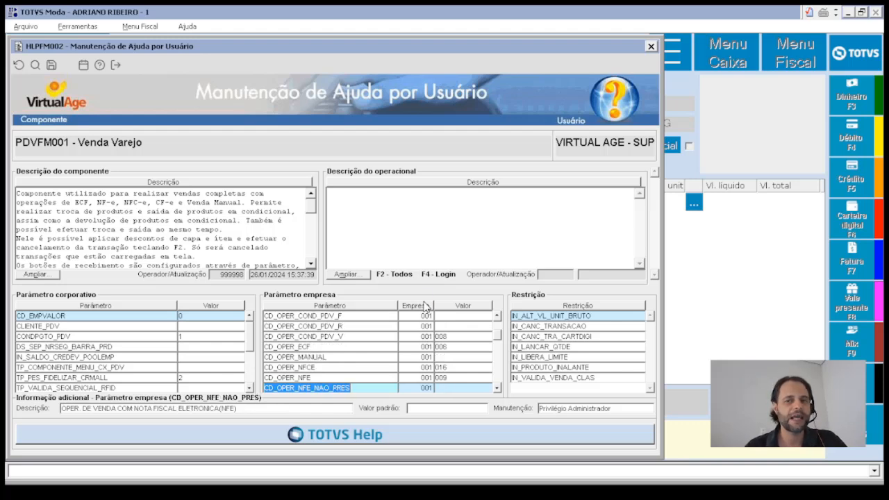
{"action": "key", "text": "Down"}
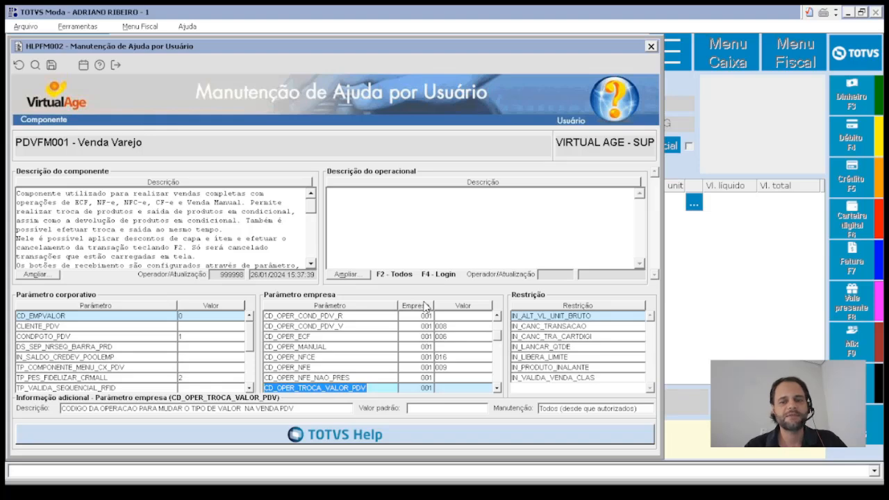
{"action": "key", "text": "Down"}
{"action": "key", "text": "Down"}
{"action": "key", "text": "Down"}
{"action": "key", "text": "Down"}
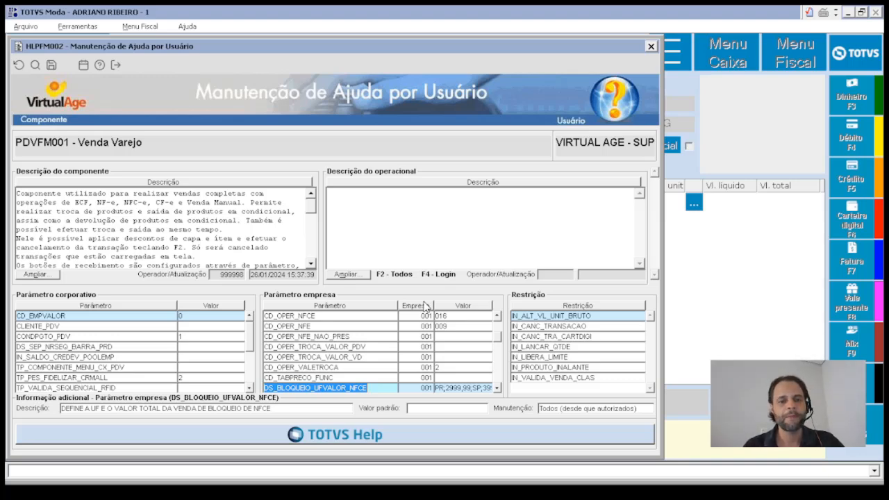
- Continue through the parameters to IN_ECF_CUPOM_PRESENTE, valued 5 for company 001
{"action": "key", "text": "Up"}
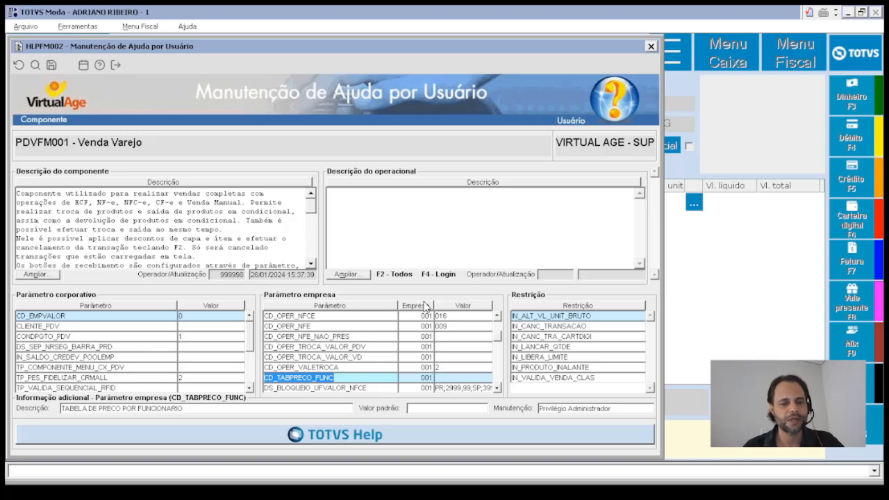
{"action": "key", "text": "Down"}
{"action": "key", "text": "Down"}
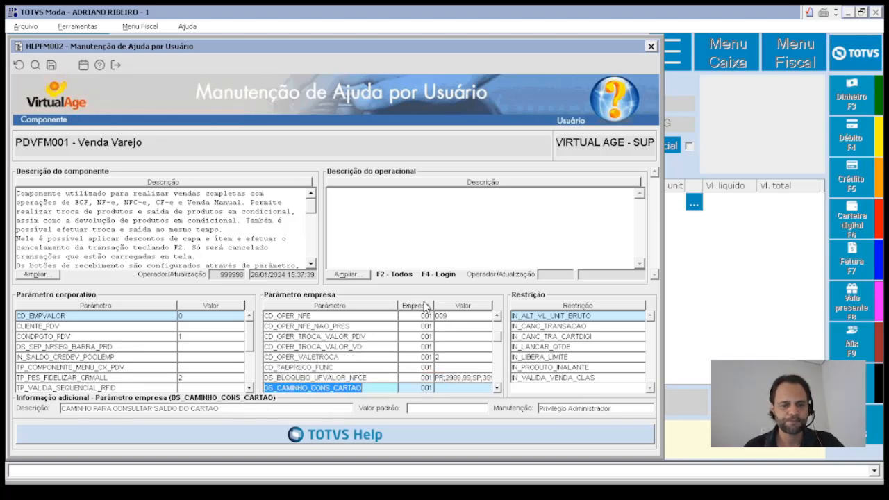
{"action": "key", "text": "Down"}
{"action": "key", "text": "Down"}
{"action": "key", "text": "Down"}
{"action": "key", "text": "Down"}
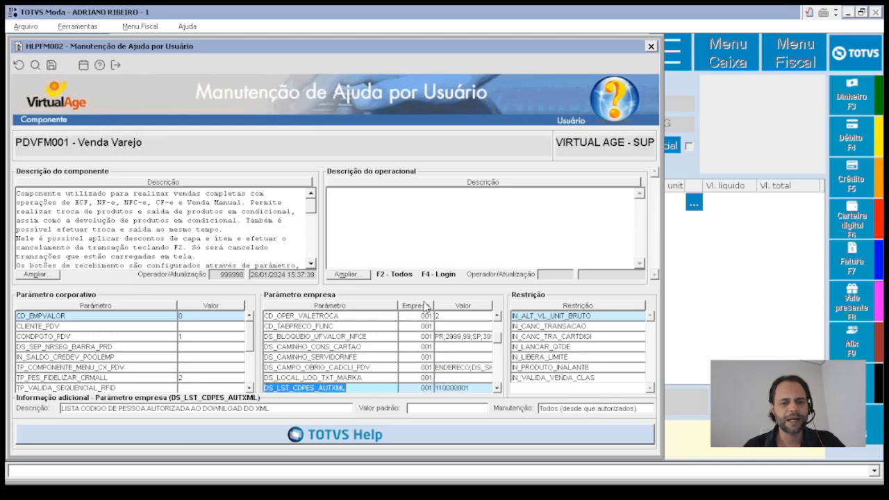
{"action": "key", "text": "Up"}
{"action": "key", "text": "Up"}
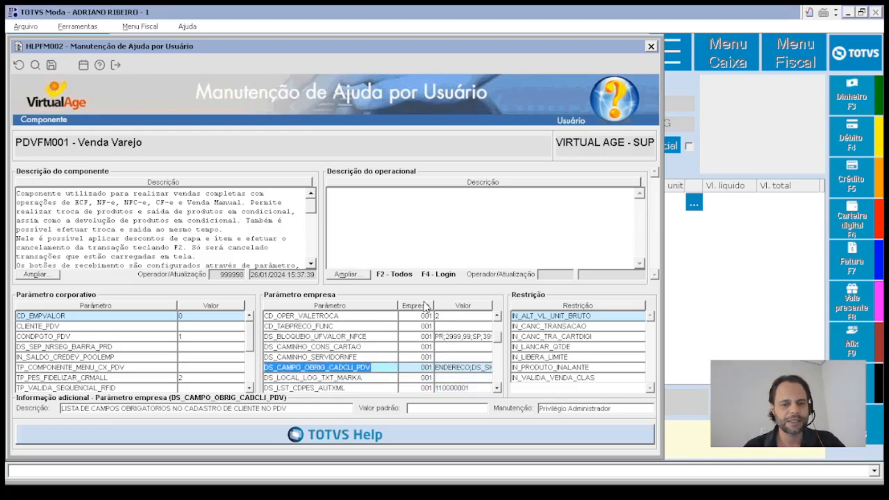
{"action": "key", "text": "Down"}
{"action": "key", "text": "Down"}
{"action": "key", "text": "Down"}
{"action": "key", "text": "Down"}
{"action": "key", "text": "Down"}
{"action": "key", "text": "Down"}
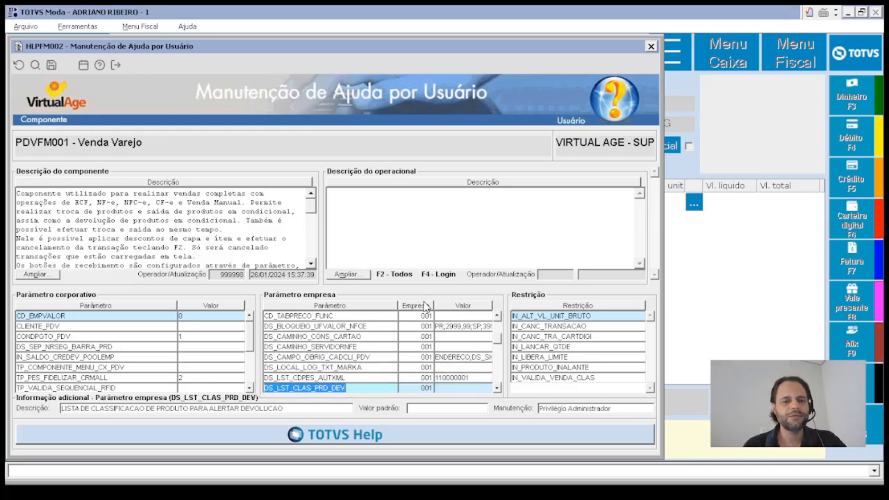
{"action": "key", "text": "Down"}
{"action": "key", "text": "Down"}
{"action": "key", "text": "Down"}
{"action": "key", "text": "Down"}
{"action": "key", "text": "Down"}
{"action": "key", "text": "Down"}
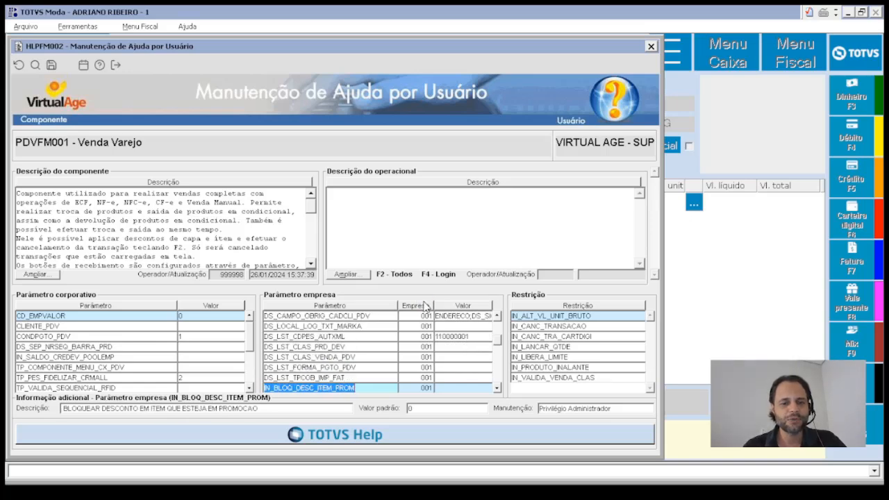
{"action": "key", "text": "Down"}
{"action": "key", "text": "Down"}
{"action": "key", "text": "Down"}
{"action": "key", "text": "Down"}
{"action": "key", "text": "Down"}
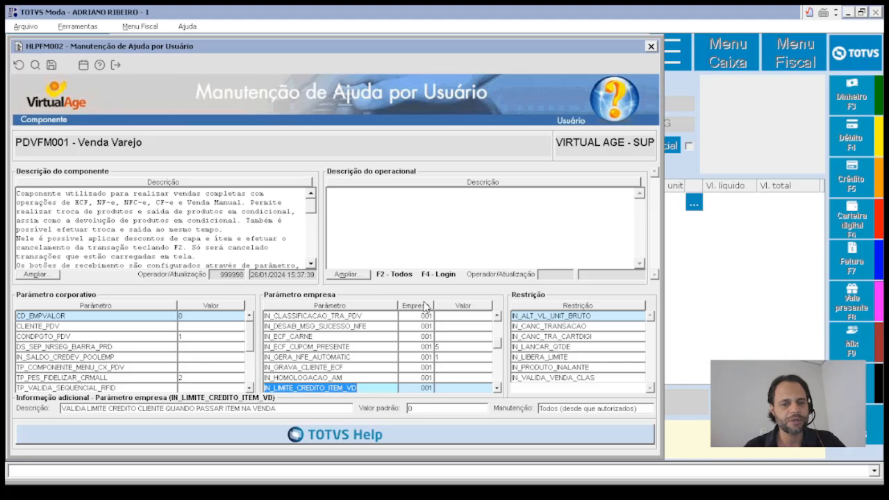
{"action": "key", "text": "Up"}
{"action": "key", "text": "Up"}
{"action": "key", "text": "Up"}
{"action": "key", "text": "Up"}
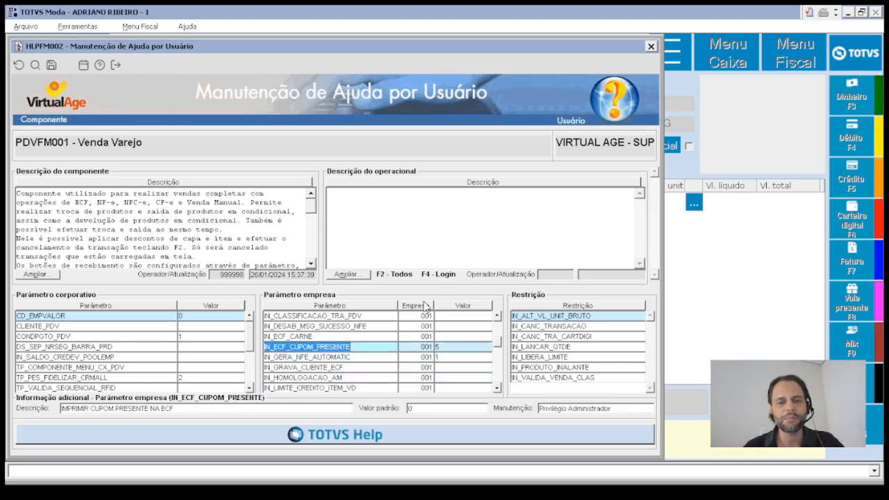
{"action": "left_click", "coordinate": [424, 305]}
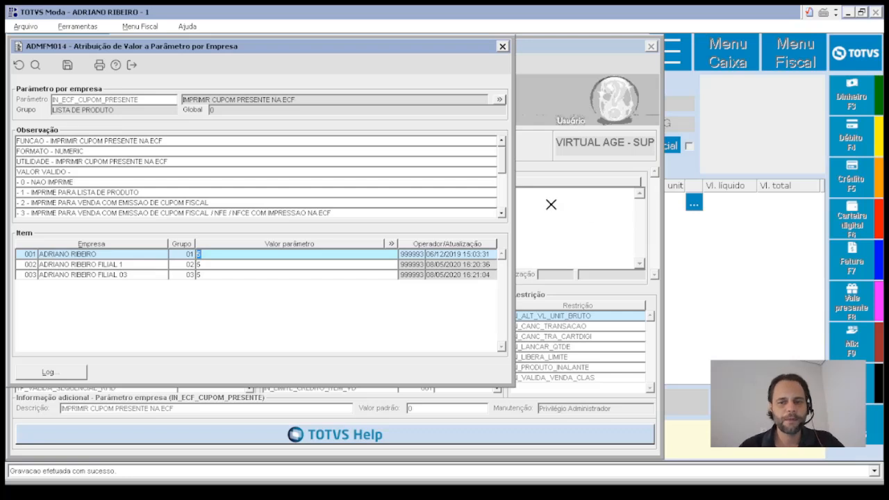
{"action": "left_click", "coordinate": [502, 212]}
{"action": "double_click", "coordinate": [502, 212]}
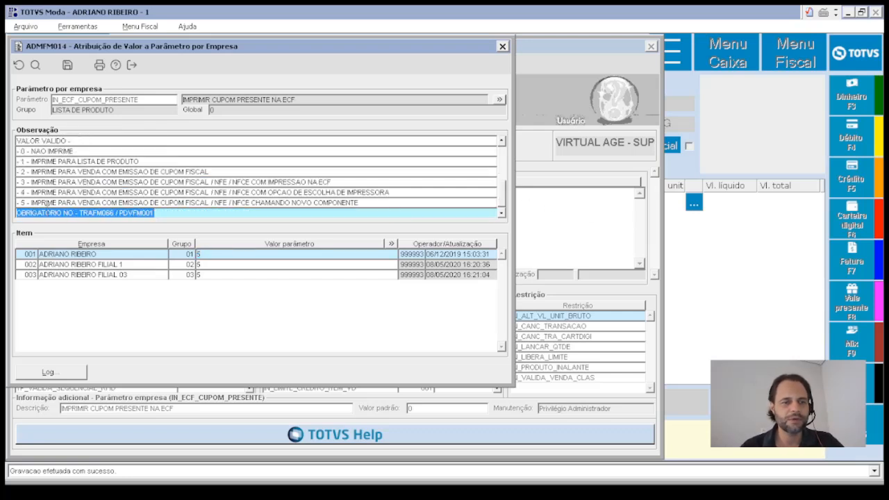
{"action": "left_click_drag", "start_coordinate": [31, 203], "coordinate": [39, 203]}
{"action": "left_click_drag", "start_coordinate": [151, 219], "coordinate": [397, 192]}
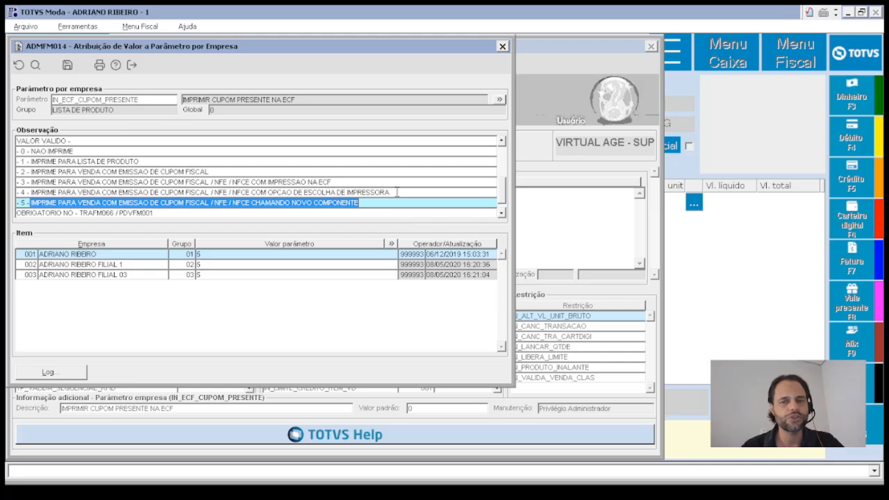
- Close the per-company values window and select TP_BUSCA_VL_VALETROCA in the company parameter grid
{"action": "key", "text": "Escape"}
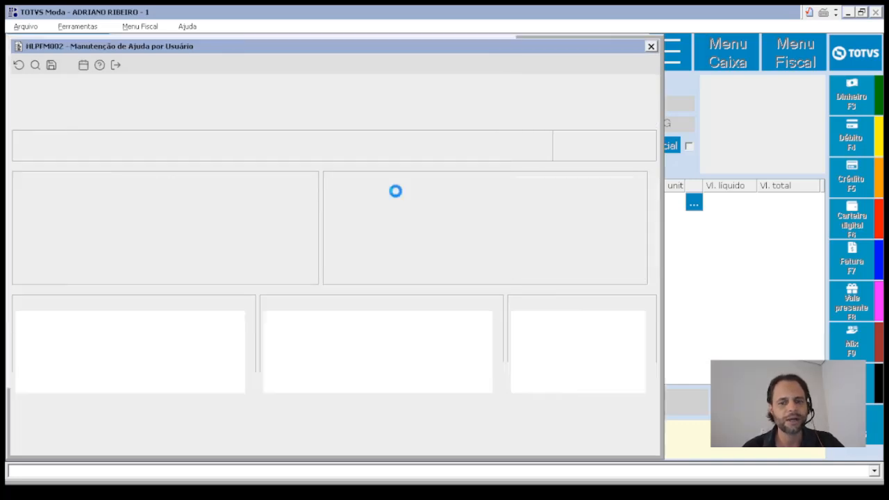
{"action": "key", "text": "Down"}
{"action": "key", "text": "Down"}
{"action": "key", "text": "Down"}
{"action": "key", "text": "Down"}
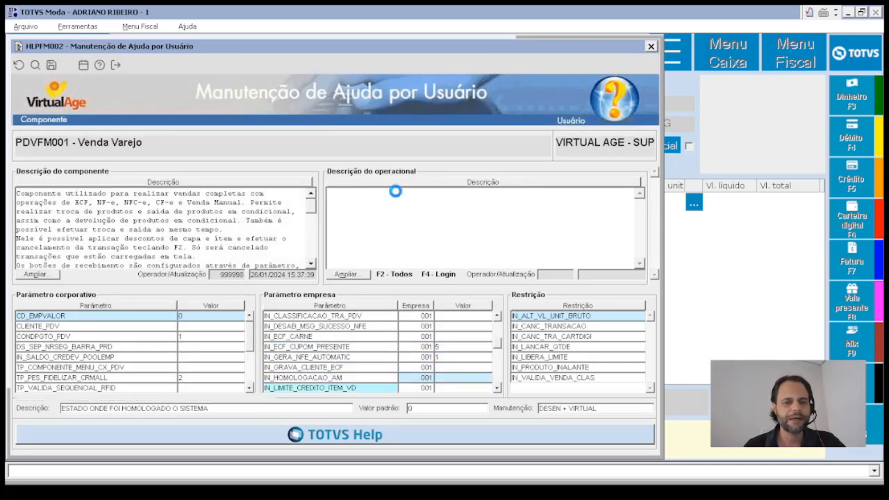
{"action": "key", "text": "Down"}
{"action": "key", "text": "Down"}
{"action": "key", "text": "Down"}
{"action": "key", "text": "Down"}
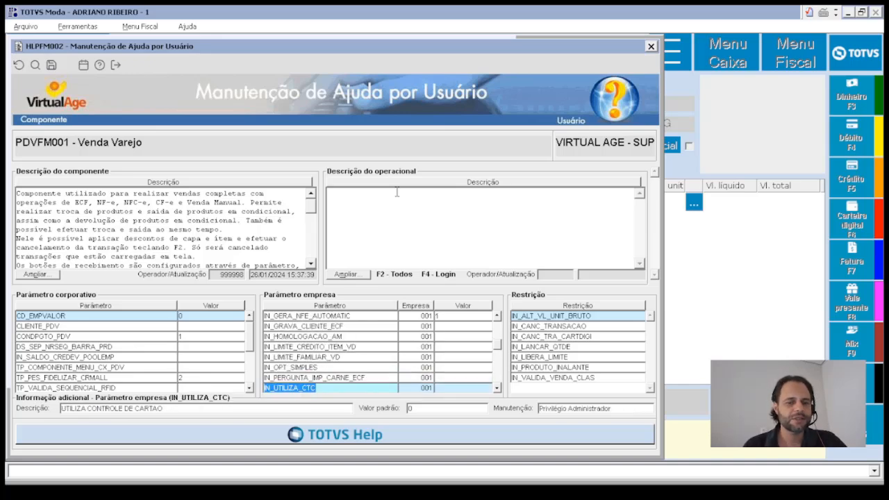
{"action": "key", "text": "Down"}
{"action": "key", "text": "Down"}
{"action": "key", "text": "Down"}
{"action": "key", "text": "Down"}
{"action": "key", "text": "Down"}
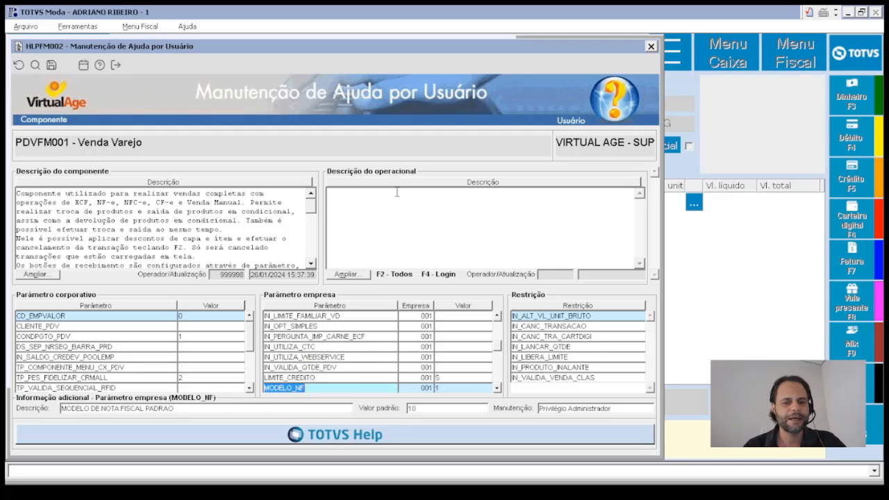
{"action": "key", "text": "Down"}
{"action": "key", "text": "Down"}
{"action": "key", "text": "Down"}
{"action": "key", "text": "Down"}
{"action": "key", "text": "Down"}
{"action": "key", "text": "Down"}
{"action": "key", "text": "Down"}
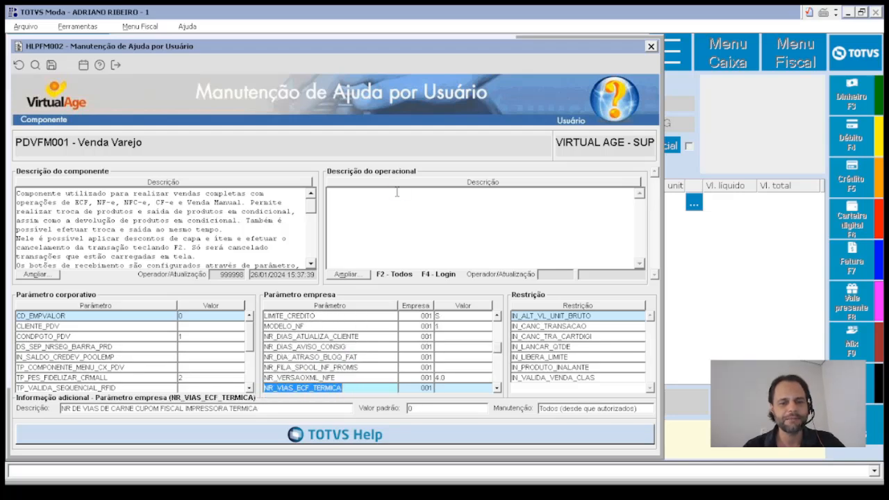
{"action": "key", "text": "Down"}
{"action": "key", "text": "Down"}
{"action": "key", "text": "Down"}
{"action": "key", "text": "Down"}
{"action": "key", "text": "Down"}
{"action": "key", "text": "Down"}
{"action": "key", "text": "Down"}
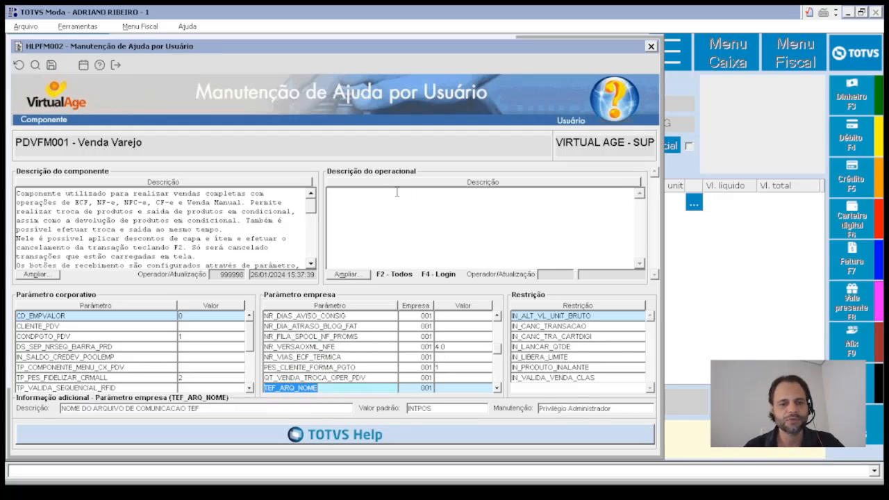
{"action": "key", "text": "Down"}
{"action": "key", "text": "Down"}
{"action": "key", "text": "Down"}
{"action": "key", "text": "Down"}
{"action": "key", "text": "Down"}
{"action": "key", "text": "Down"}
{"action": "key", "text": "Down"}
{"action": "key", "text": "Down"}
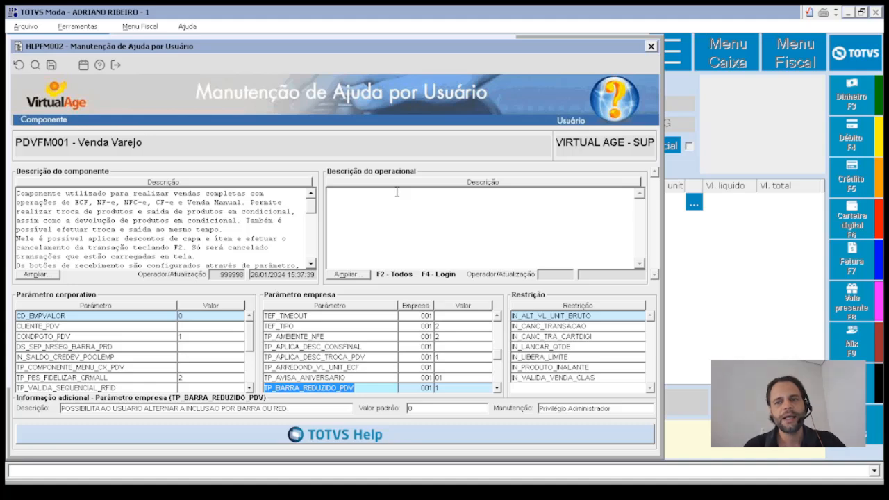
{"action": "key", "text": "Down"}
{"action": "key", "text": "Down"}
{"action": "key", "text": "Down"}
{"action": "key", "text": "Down"}
{"action": "key", "text": "Down"}
{"action": "key", "text": "Down"}
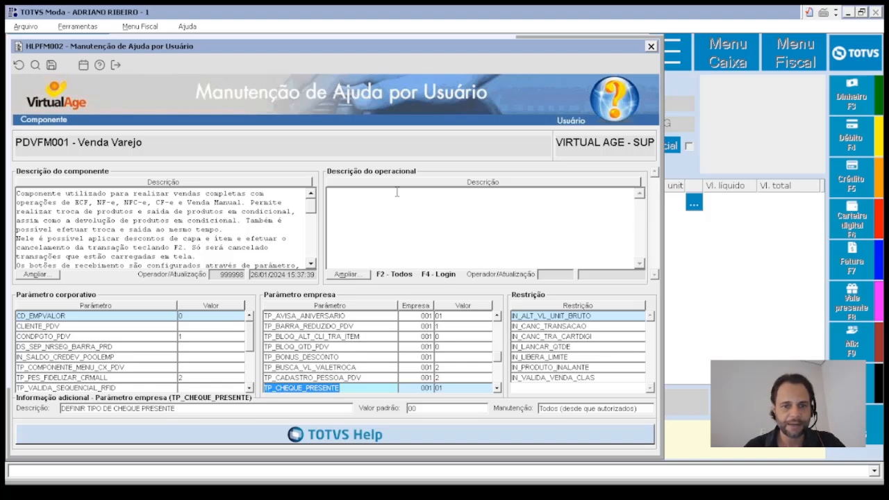
{"action": "key", "text": "Up"}
{"action": "key", "text": "Up"}
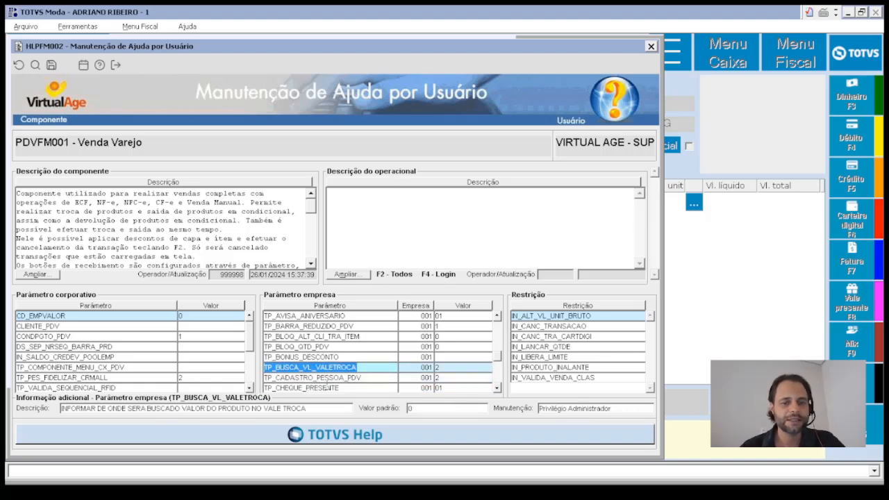
{"action": "left_click", "coordinate": [368, 369]}
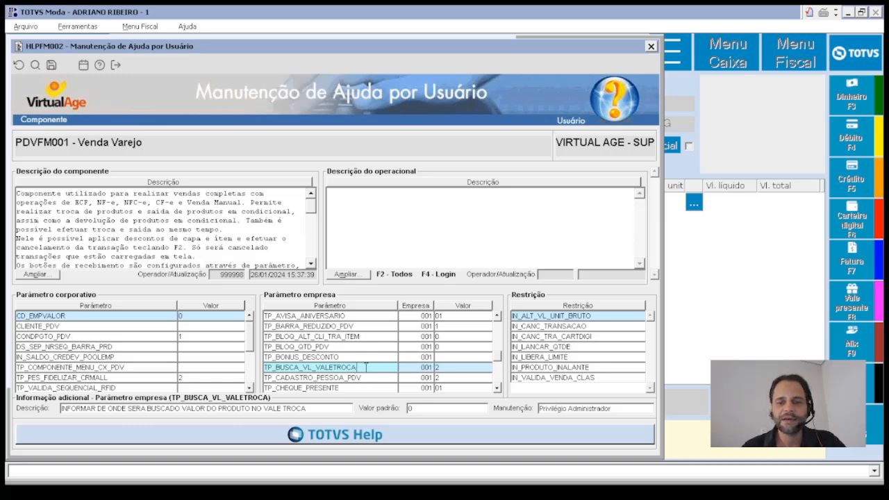
{"action": "double_click", "coordinate": [366, 367]}
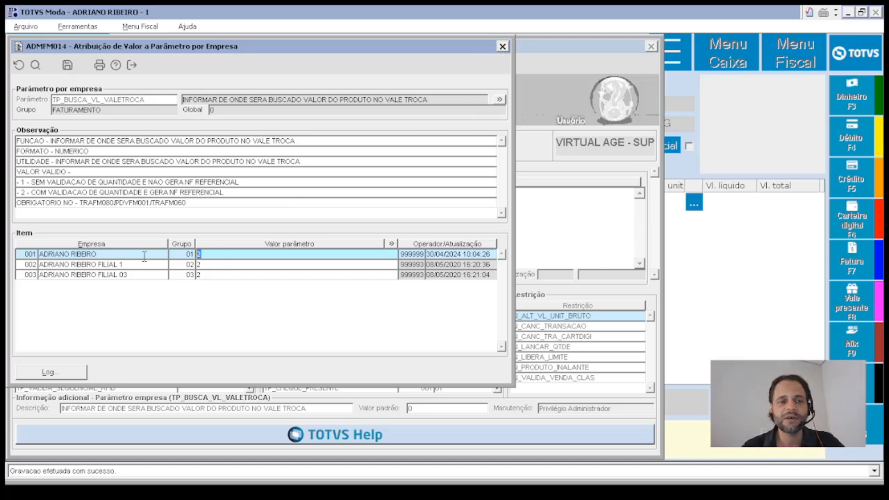
{"action": "key", "text": "Escape"}
{"action": "key", "text": "Down"}
{"action": "key", "text": "Down"}
{"action": "key", "text": "Down"}
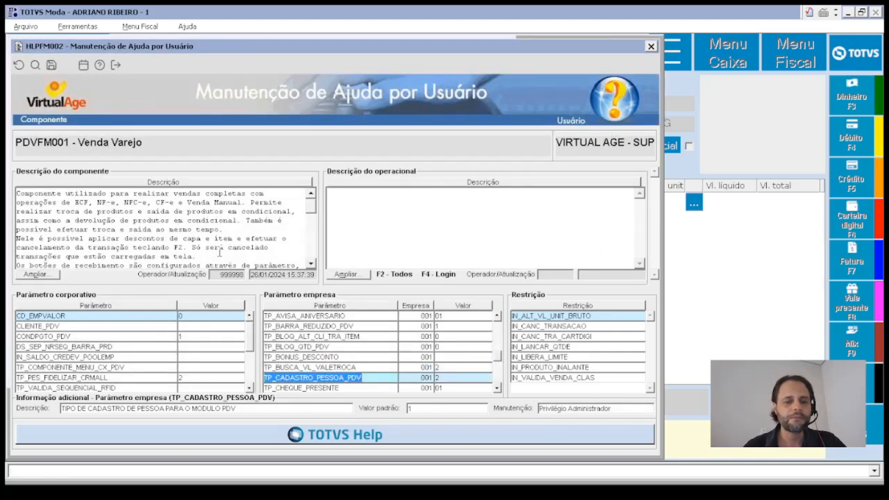
{"action": "key", "text": "Down"}
{"action": "key", "text": "Up"}
{"action": "key", "text": "Up"}
{"action": "key", "text": "Up"}
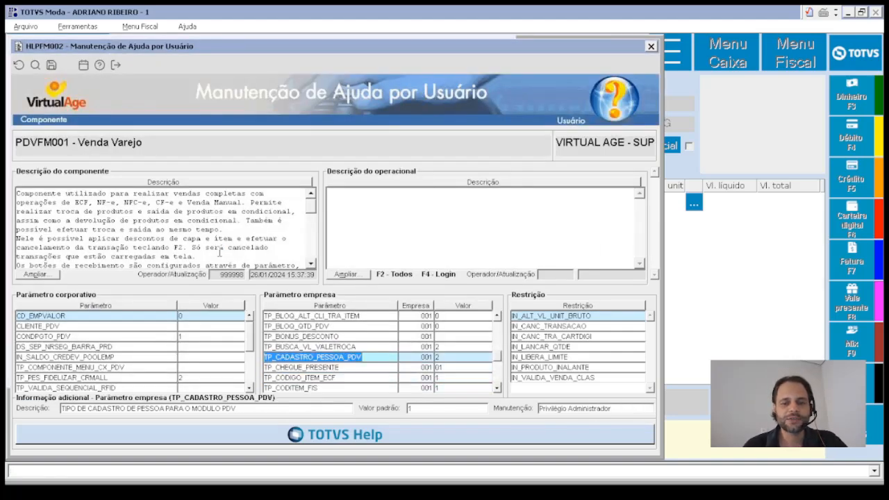
{"action": "key", "text": "Return"}
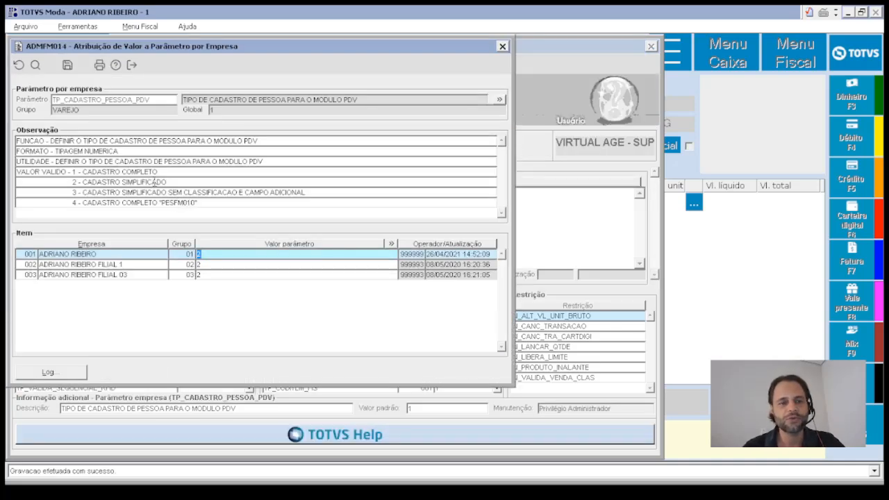
{"action": "key", "text": "Escape"}
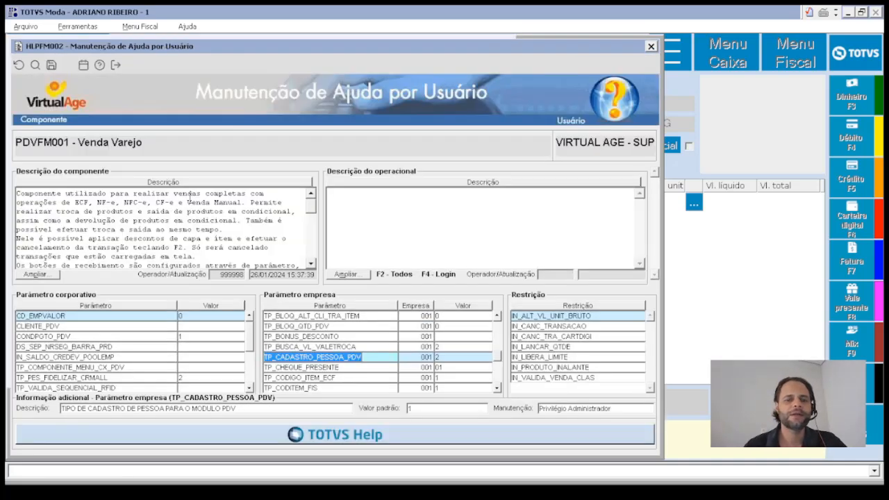
- Browse the later company parameters, then close the Venda Varejo help with Esc
{"action": "key", "text": "Down"}
{"action": "key", "text": "Down"}
{"action": "key", "text": "Down"}
{"action": "key", "text": "Down"}
{"action": "key", "text": "Down"}
{"action": "key", "text": "Down"}
{"action": "key", "text": "Down"}
{"action": "key", "text": "Down"}
{"action": "key", "text": "Down"}
{"action": "key", "text": "Down"}
{"action": "key", "text": "Down"}
{"action": "key", "text": "Down"}
{"action": "key", "text": "Down"}
{"action": "key", "text": "Down"}
{"action": "key", "text": "Down"}
{"action": "key", "text": "Down"}
{"action": "key", "text": "Down"}
{"action": "key", "text": "Down"}
{"action": "key", "text": "Down"}
{"action": "key", "text": "Down"}
{"action": "key", "text": "Down"}
{"action": "key", "text": "Down"}
{"action": "key", "text": "Down"}
{"action": "key", "text": "Down"}
{"action": "key", "text": "Down"}
{"action": "key", "text": "Down"}
{"action": "key", "text": "Down"}
{"action": "key", "text": "Down"}
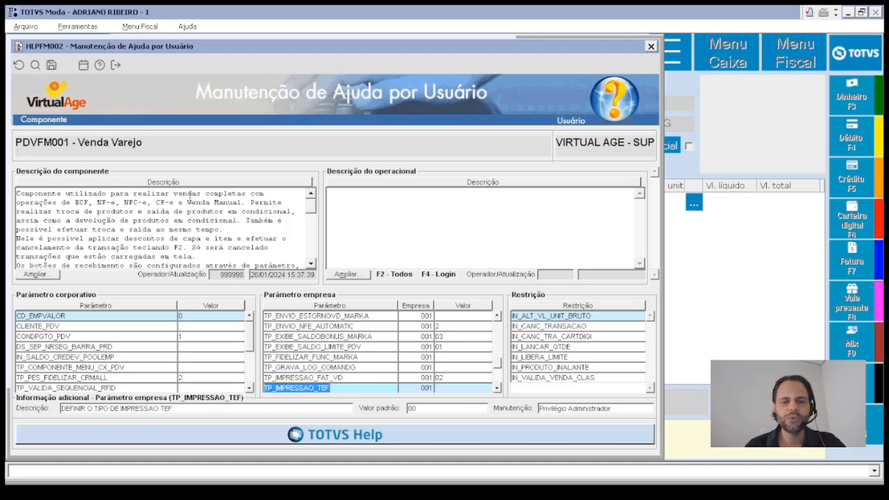
{"action": "key", "text": "Down"}
{"action": "key", "text": "Down"}
{"action": "key", "text": "Down"}
{"action": "key", "text": "Down"}
{"action": "key", "text": "Down"}
{"action": "key", "text": "Down"}
{"action": "key", "text": "Down"}
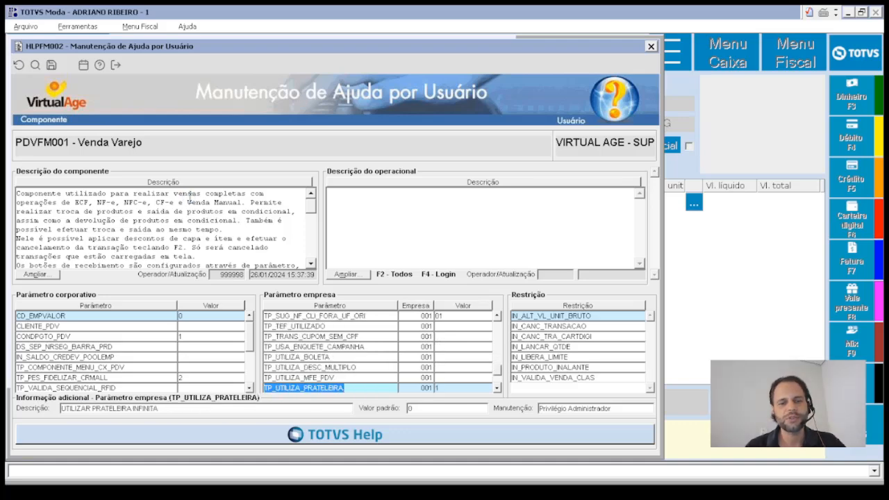
{"action": "key", "text": "Down"}
{"action": "key", "text": "Down"}
{"action": "key", "text": "Down"}
{"action": "key", "text": "Down"}
{"action": "key", "text": "Down"}
{"action": "key", "text": "Down"}
{"action": "key", "text": "Down"}
{"action": "key", "text": "Down"}
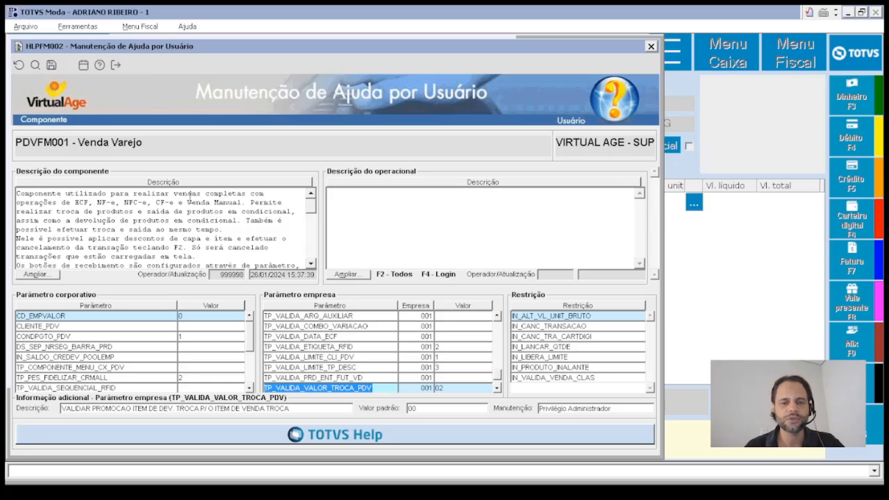
{"action": "key", "text": "Escape"}
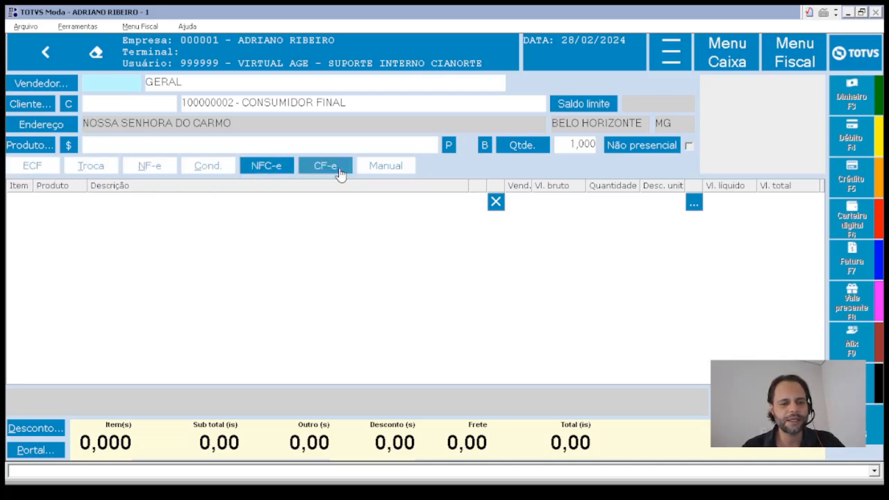
{"action": "key", "text": "F1"}
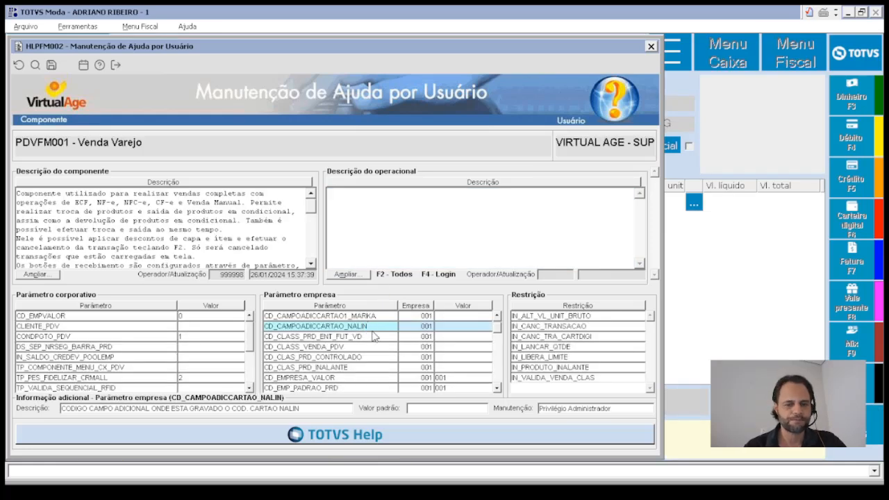
{"action": "key", "text": "Page_Down"}
{"action": "key", "text": "Page_Down"}
{"action": "key", "text": "Page_Down"}
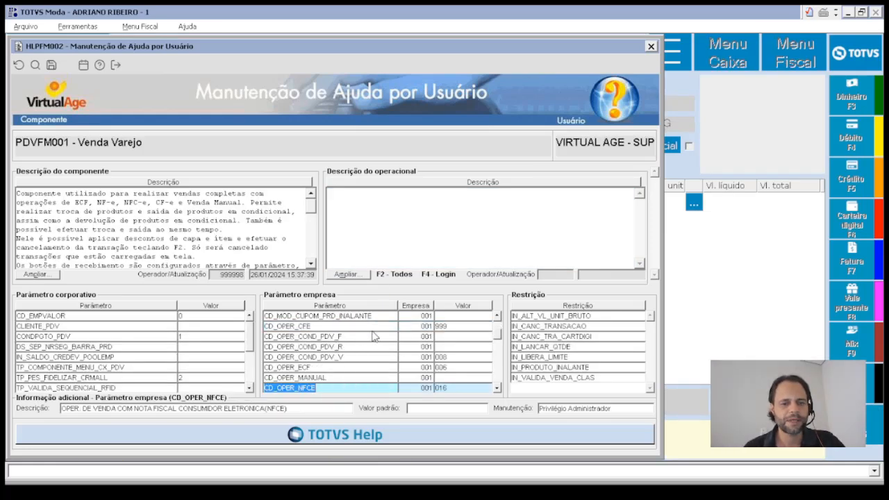
{"action": "key", "text": "Up"}
{"action": "key", "text": "Up"}
{"action": "key", "text": "Up"}
{"action": "key", "text": "Up"}
{"action": "key", "text": "Up"}
{"action": "key", "text": "Up"}
{"action": "key", "text": "Up"}
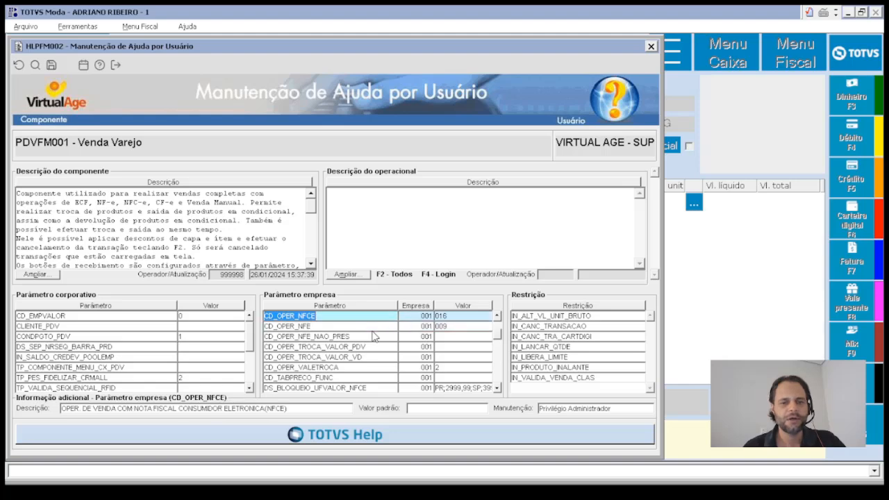
{"action": "key", "text": "Down"}
{"action": "key", "text": "Up"}
{"action": "key", "text": "Up"}
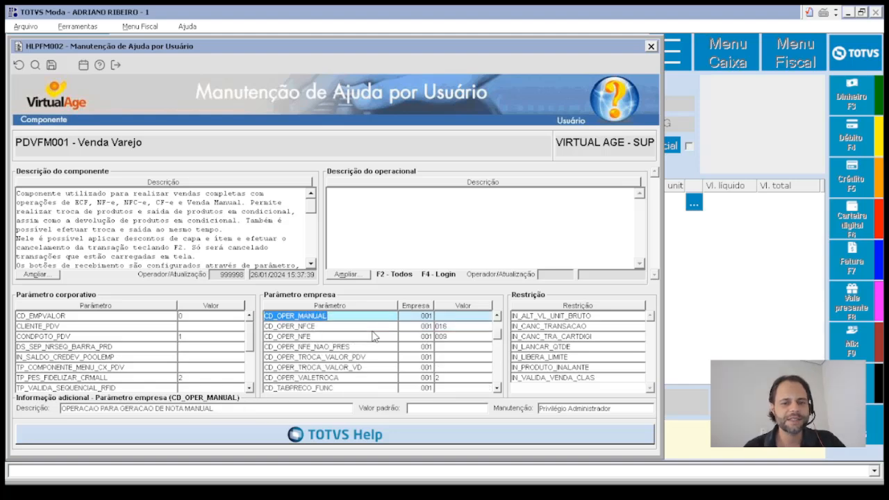
{"action": "key", "text": "Down"}
{"action": "key", "text": "Down"}
{"action": "key", "text": "Down"}
{"action": "key", "text": "Down"}
{"action": "key", "text": "Up"}
{"action": "key", "text": "Up"}
{"action": "key", "text": "Up"}
{"action": "key", "text": "Up"}
{"action": "key", "text": "Up"}
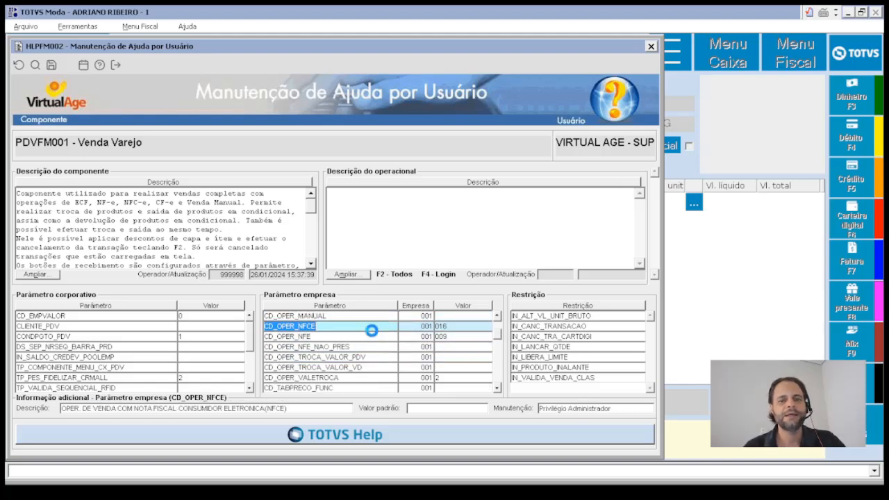
{"action": "key", "text": "Up"}
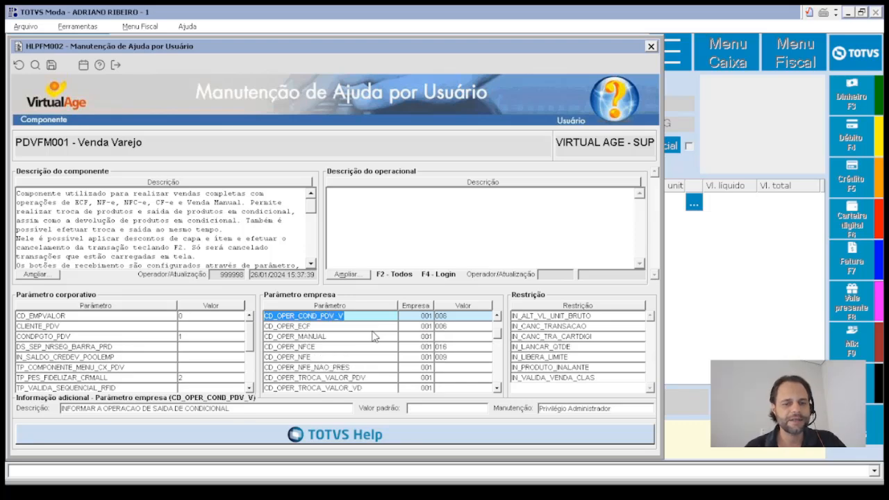
{"action": "key", "text": "Down"}
{"action": "key", "text": "Down"}
{"action": "key", "text": "Down"}
{"action": "key", "text": "Down"}
{"action": "key", "text": "Down"}
{"action": "key", "text": "Down"}
{"action": "key", "text": "Down"}
{"action": "key", "text": "Down"}
{"action": "key", "text": "Down"}
{"action": "key", "text": "Down"}
{"action": "key", "text": "Down"}
{"action": "key", "text": "Down"}
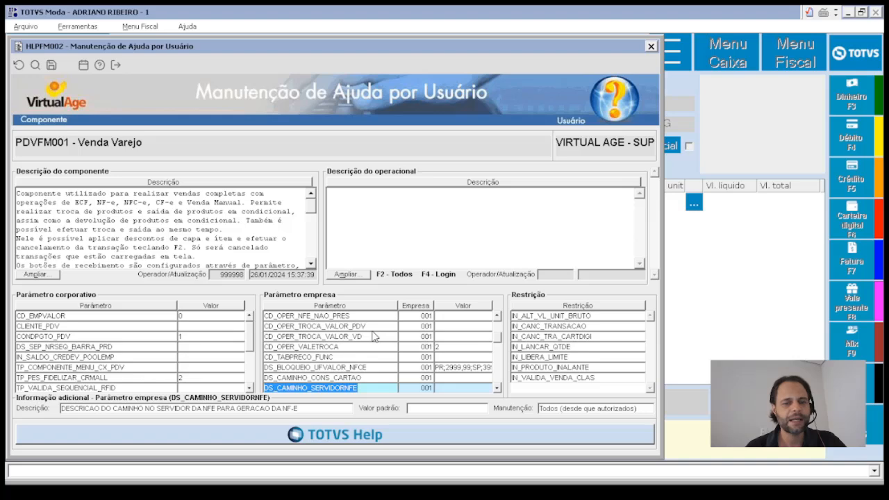
{"action": "key", "text": "Down"}
{"action": "key", "text": "Down"}
{"action": "key", "text": "Down"}
{"action": "key", "text": "Down"}
{"action": "key", "text": "Down"}
{"action": "key", "text": "Down"}
{"action": "key", "text": "Down"}
{"action": "key", "text": "Down"}
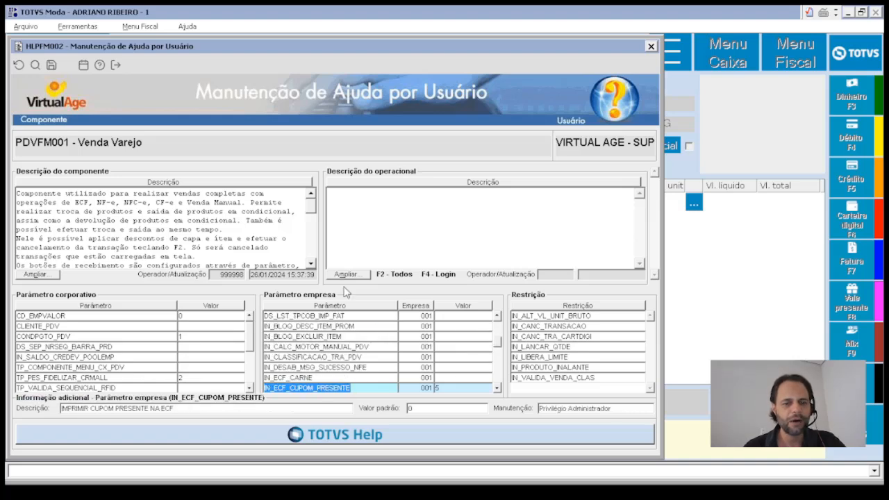
{"action": "key", "text": "Escape"}
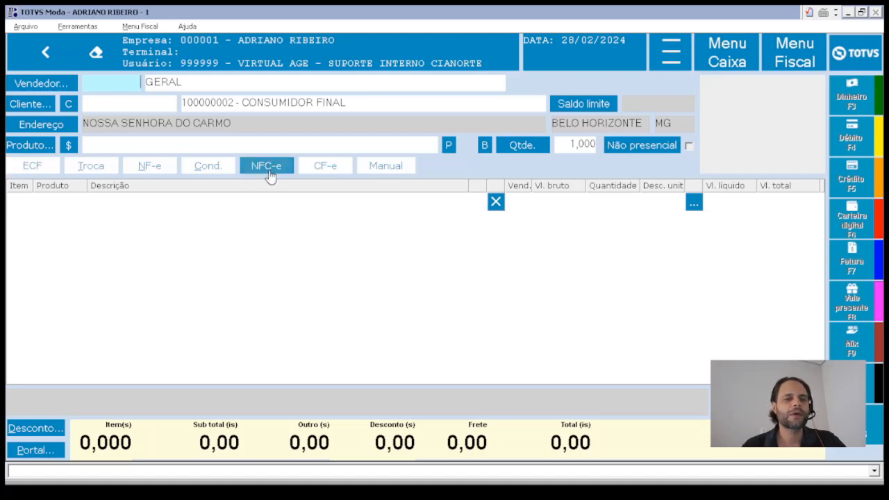
- Assign seller 01 to the sale and replace the customer with the customer's code
{"action": "double_click", "coordinate": [115, 82]}
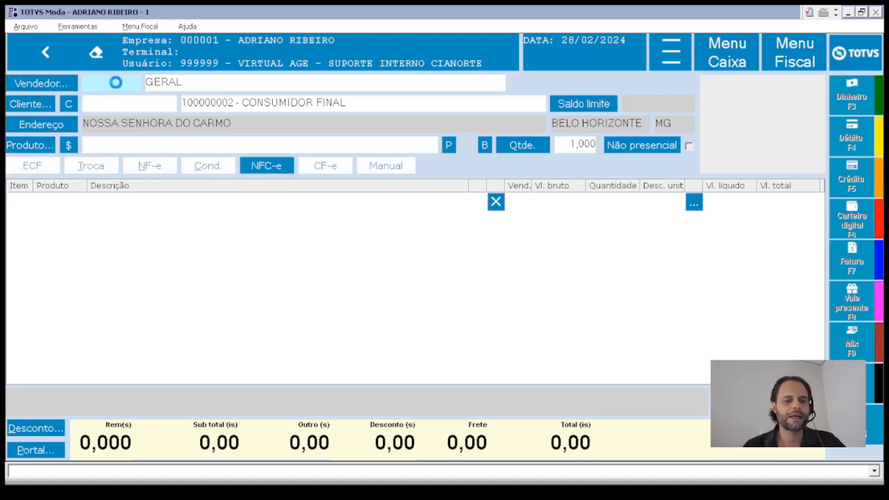
{"action": "double_click", "coordinate": [61, 124]}
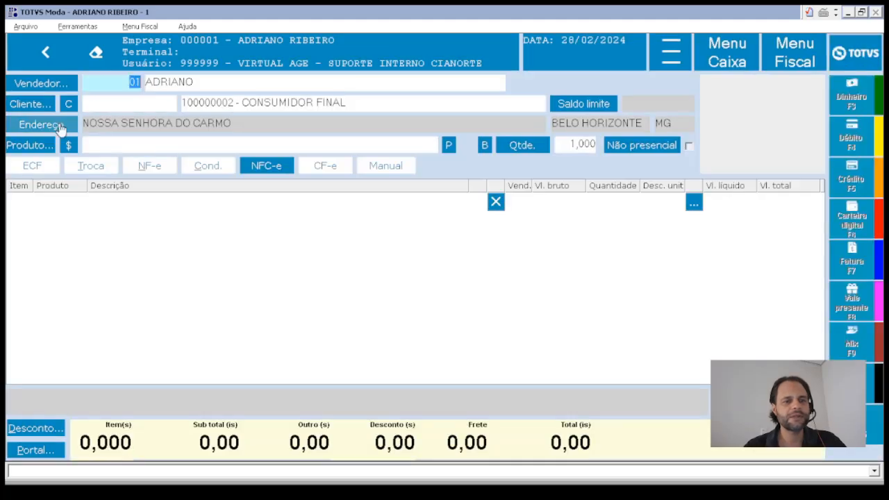
{"action": "key", "text": "Tab"}
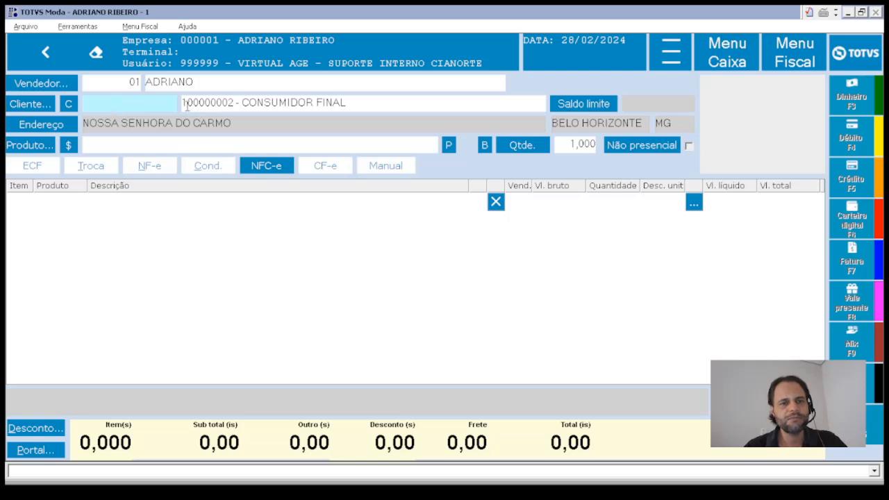
{"action": "left_click_drag", "start_coordinate": [186, 104], "coordinate": [361, 111]}
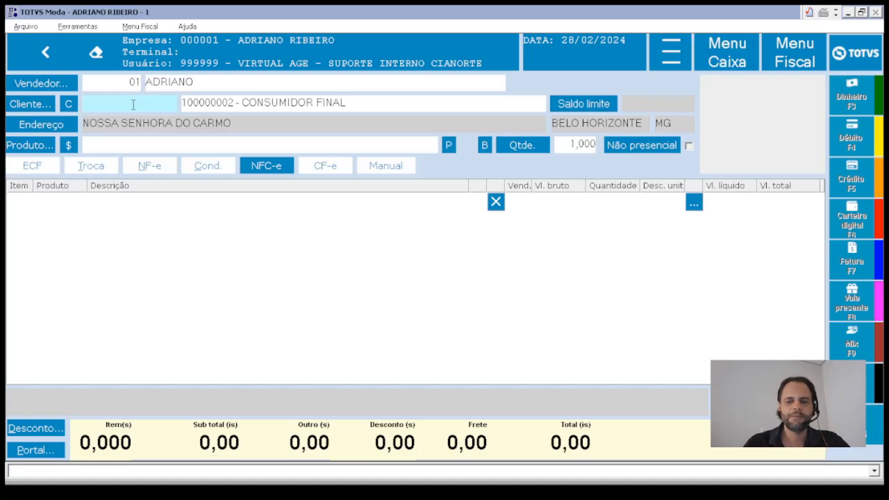
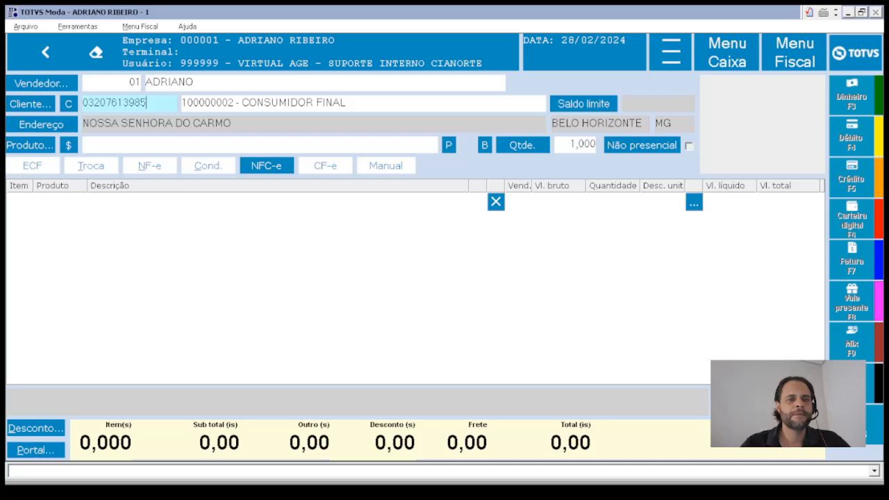
{"action": "key", "text": "Return"}
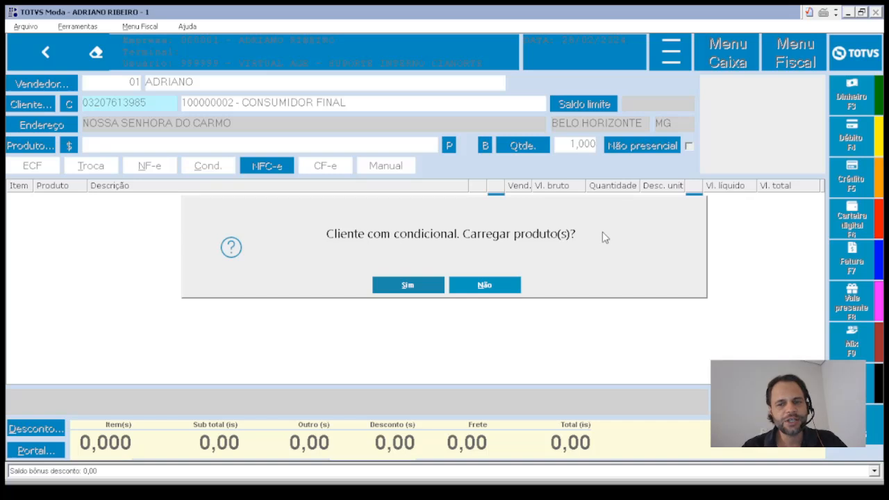
- Load the consignment products, marking product 18 as returned and product 001 for invoicing
{"action": "left_click", "coordinate": [423, 290]}
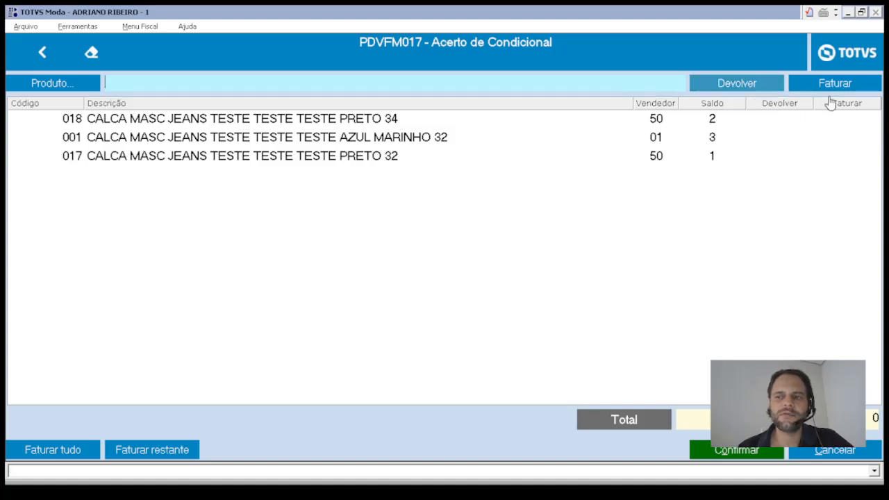
{"action": "left_click", "coordinate": [753, 83]}
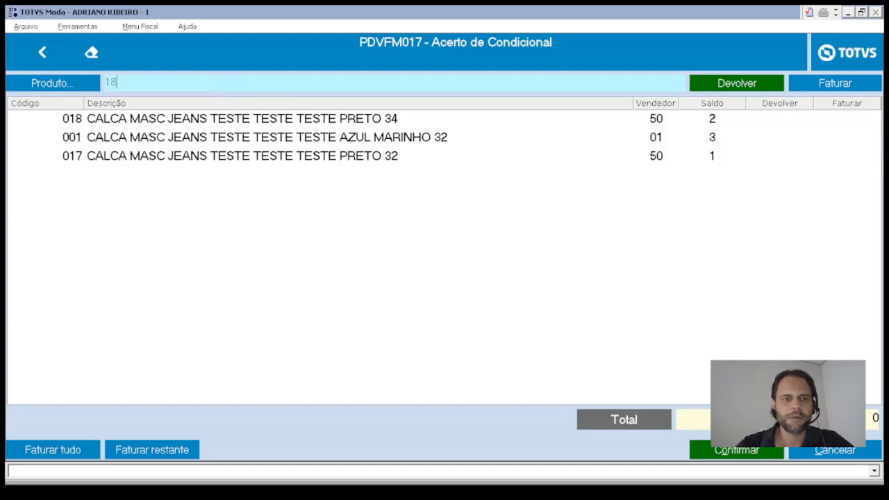
{"action": "type", "text": "18"}
{"action": "key", "text": "Return"}
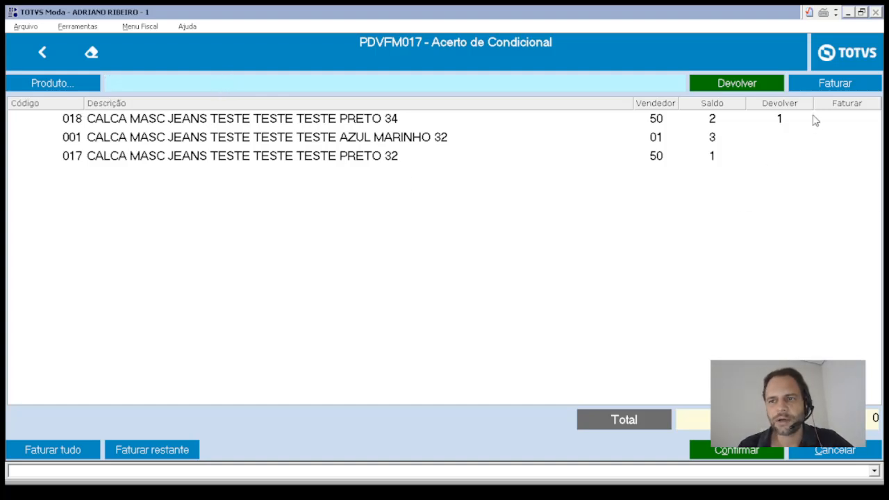
{"action": "left_click", "coordinate": [831, 84]}
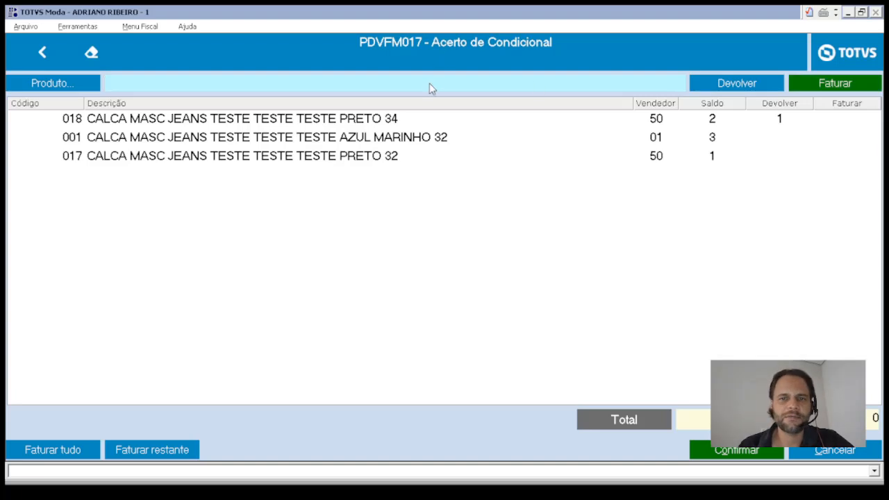
{"action": "type", "text": "001"}
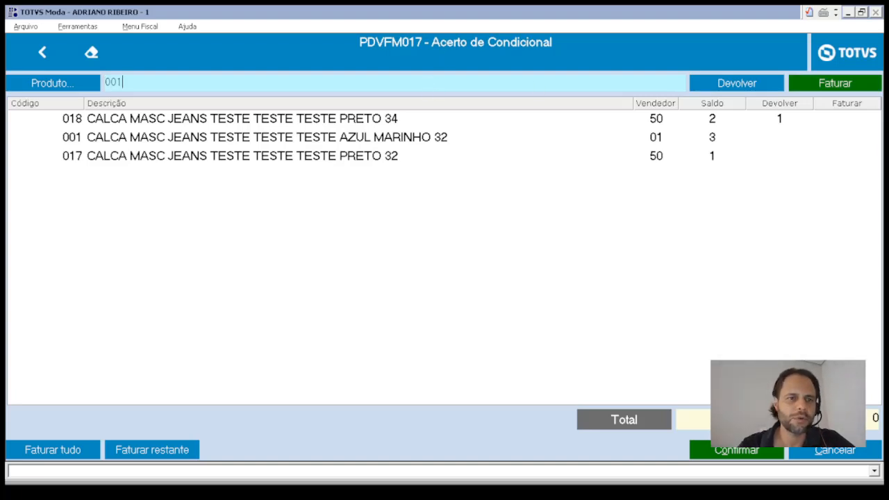
{"action": "key", "text": "Return"}
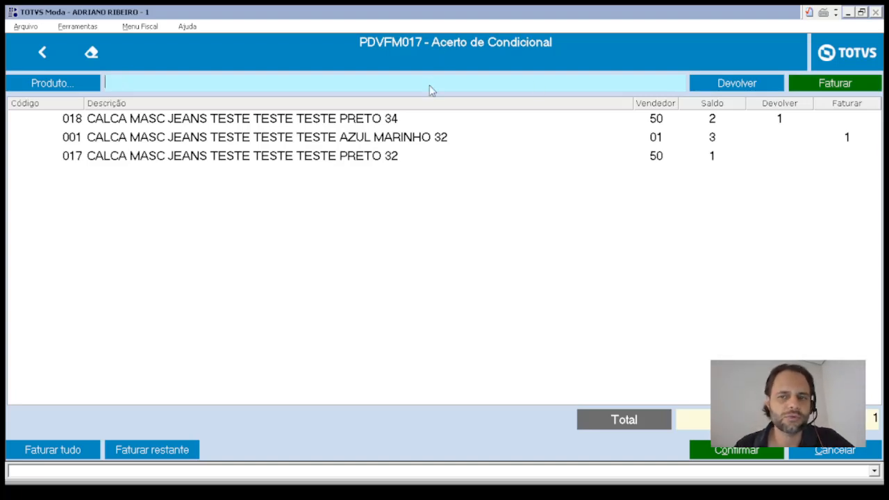
- Clear the marked quantities, return every consignment item with Devolver tudo, and confirm the settlement
{"action": "left_click", "coordinate": [779, 119]}
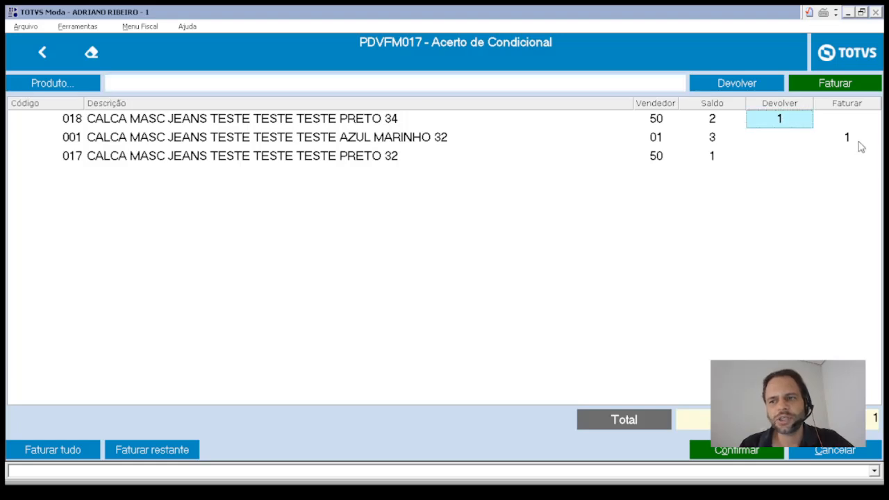
{"action": "left_click", "coordinate": [859, 143]}
{"action": "left_click", "coordinate": [791, 125]}
{"action": "left_click", "coordinate": [830, 141]}
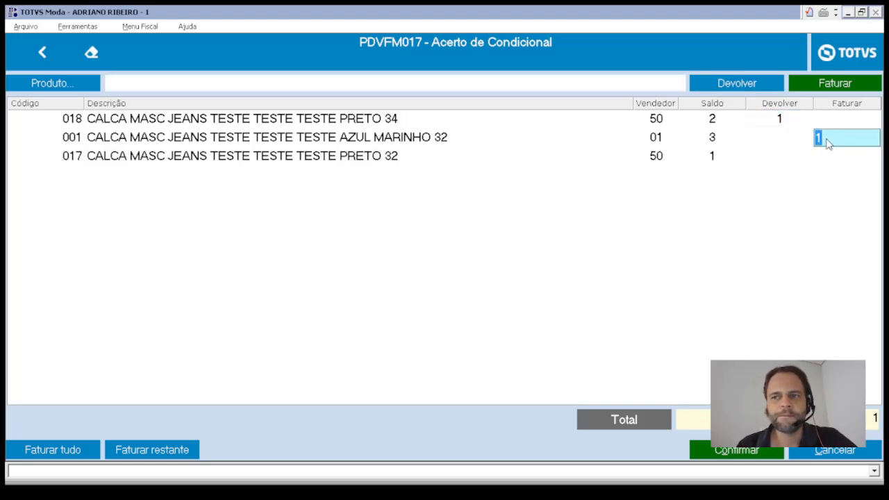
{"action": "left_click", "coordinate": [803, 87]}
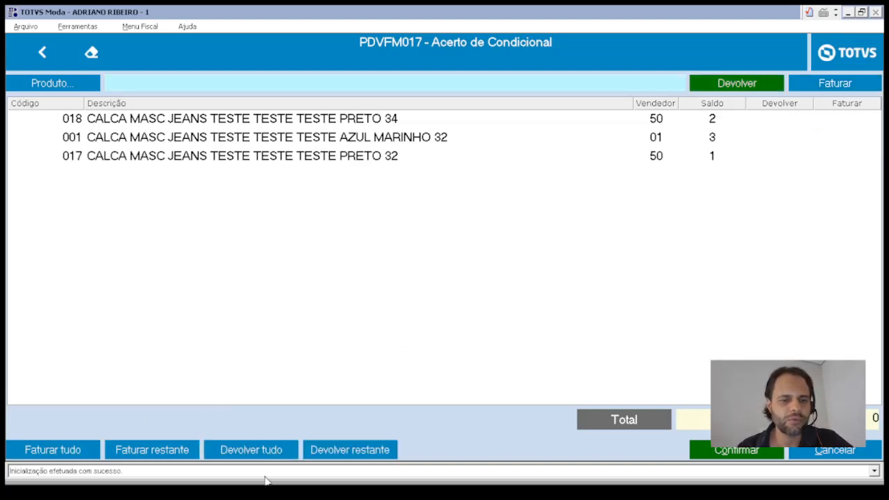
{"action": "left_click", "coordinate": [251, 453]}
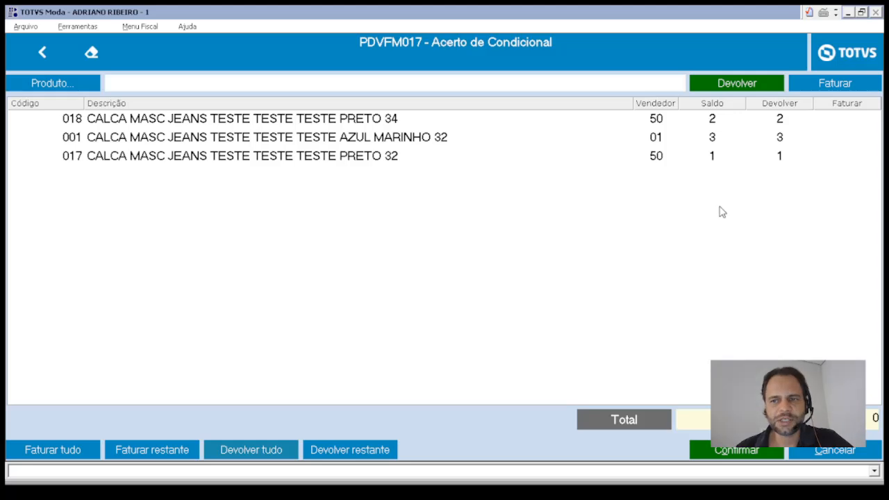
{"action": "key", "text": "Escape"}
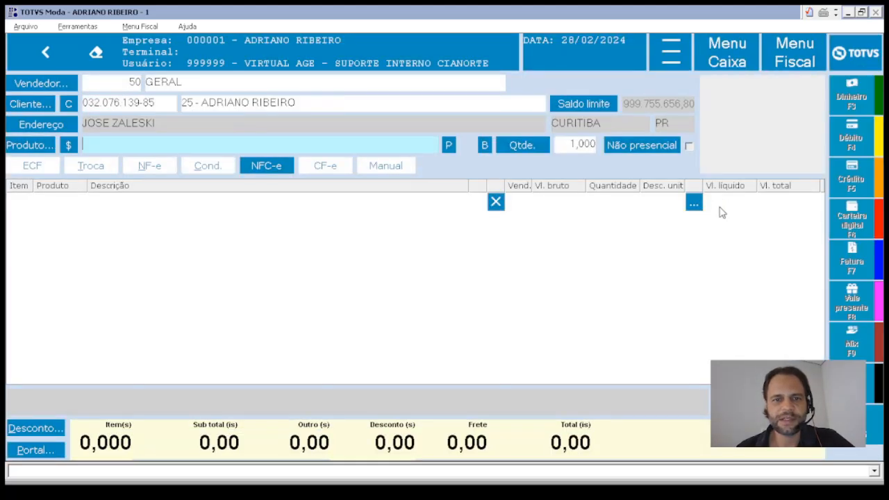
- Select the customer code and name fields, then toggle the product entry mode from B to R
{"action": "left_click", "coordinate": [151, 102]}
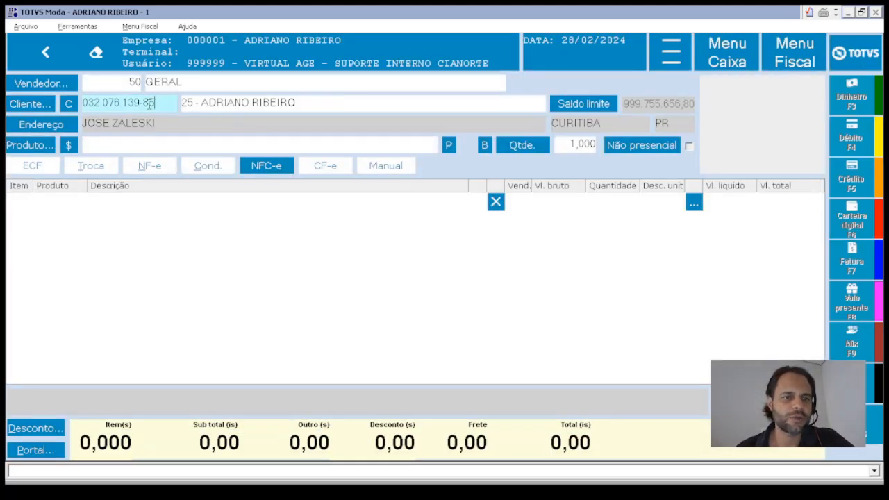
{"action": "left_click", "coordinate": [129, 146]}
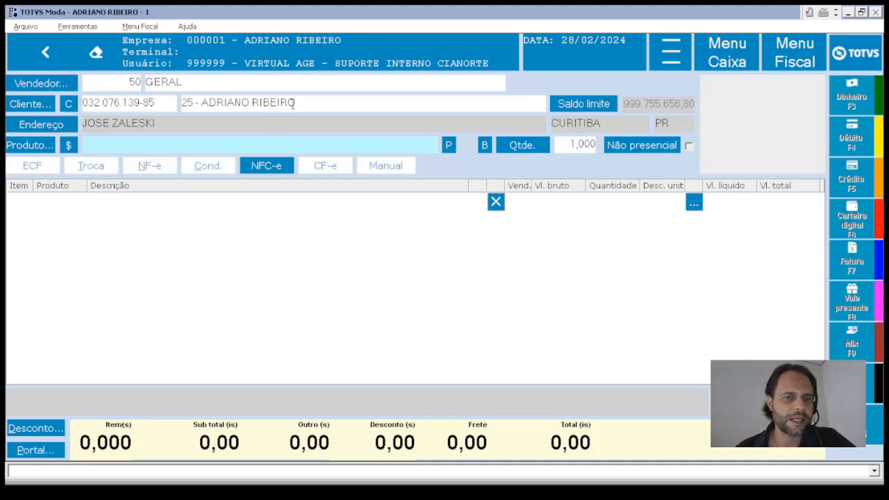
{"action": "left_click_drag", "start_coordinate": [290, 103], "coordinate": [161, 144]}
{"action": "left_click", "coordinate": [162, 143]}
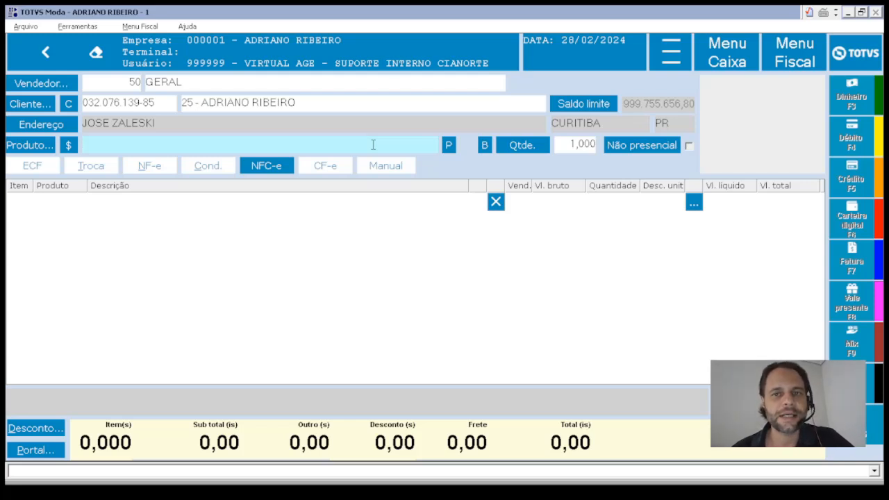
{"action": "left_click", "coordinate": [485, 149]}
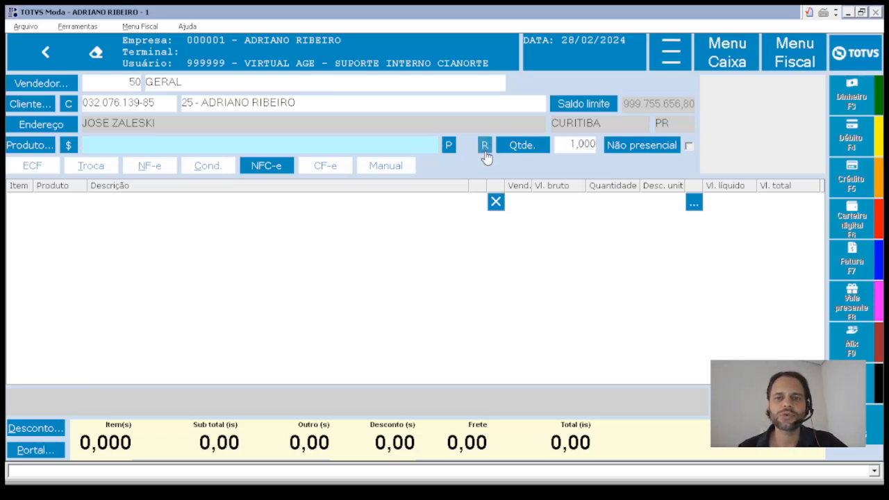
- Search the product list for CALCA, then for 001, and leave the search
{"action": "double_click", "coordinate": [397, 147]}
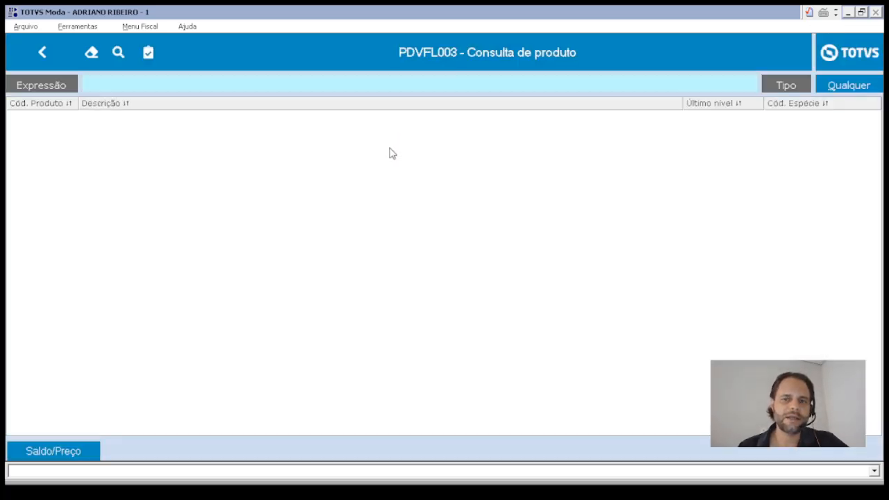
{"action": "type", "text": "CA"}
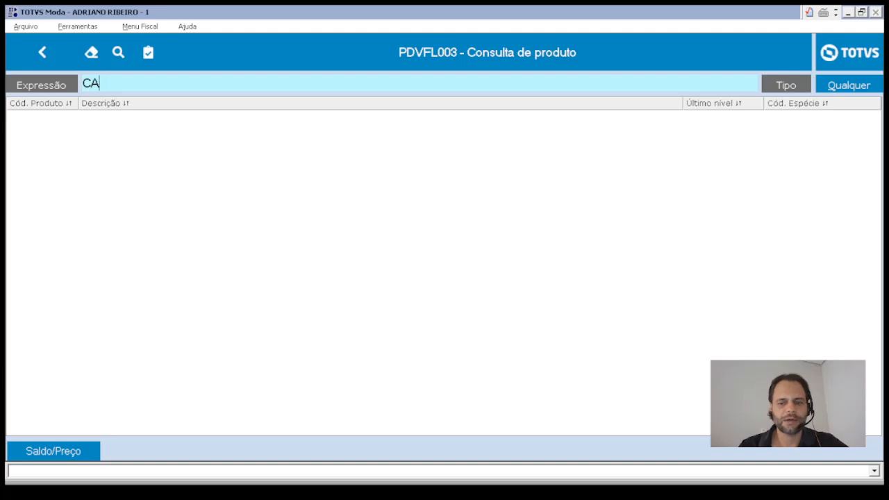
{"action": "type", "text": "CLCA"}
{"action": "key", "text": "Return"}
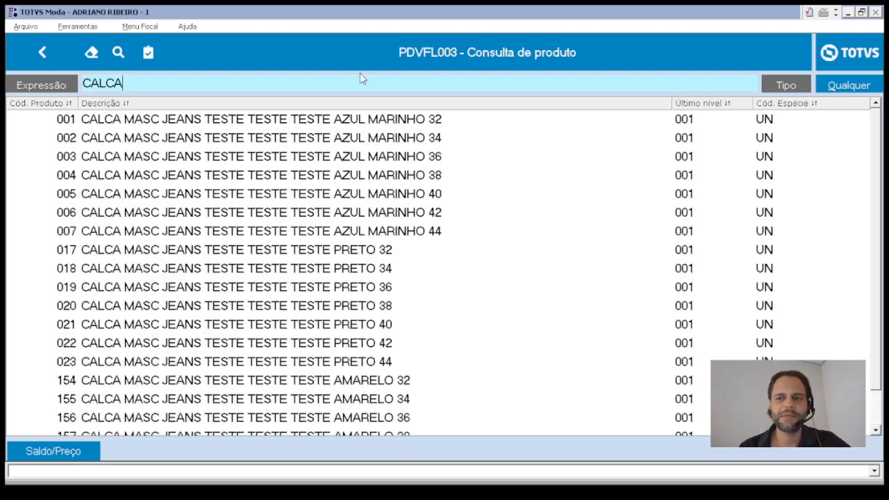
{"action": "type", "text": "2"}
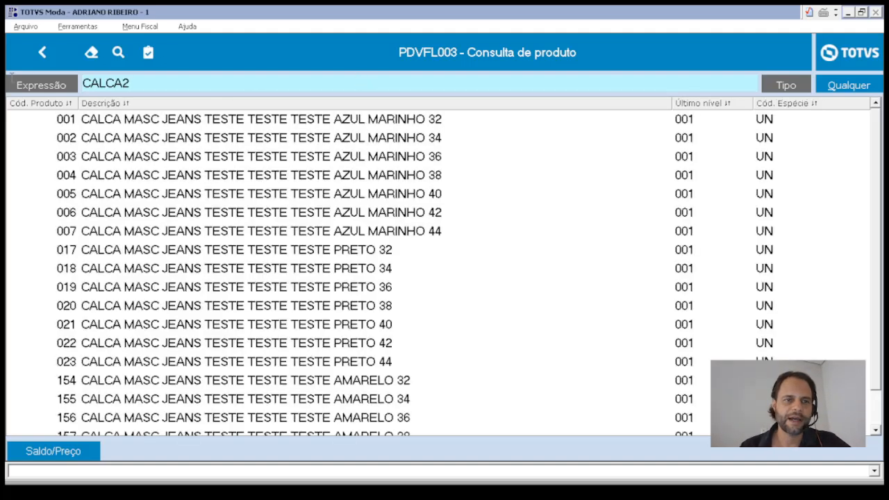
{"action": "double_click", "coordinate": [139, 85]}
{"action": "type", "text": "00"}
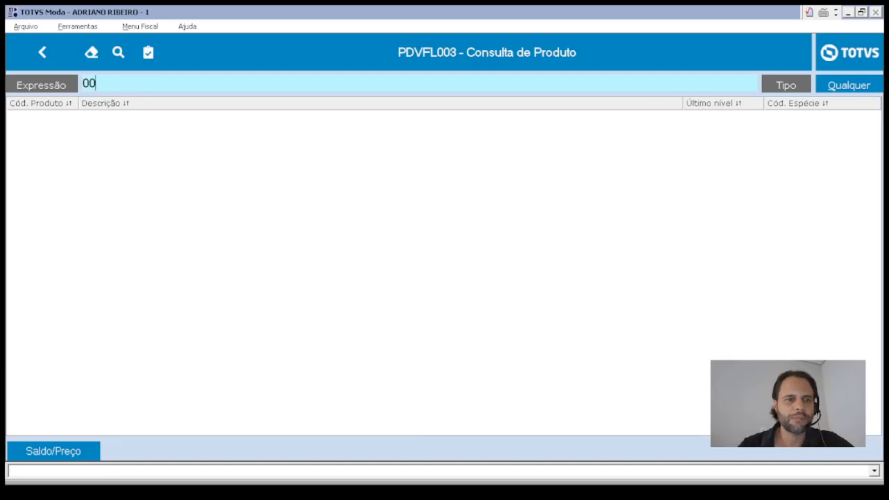
{"action": "type", "text": "1"}
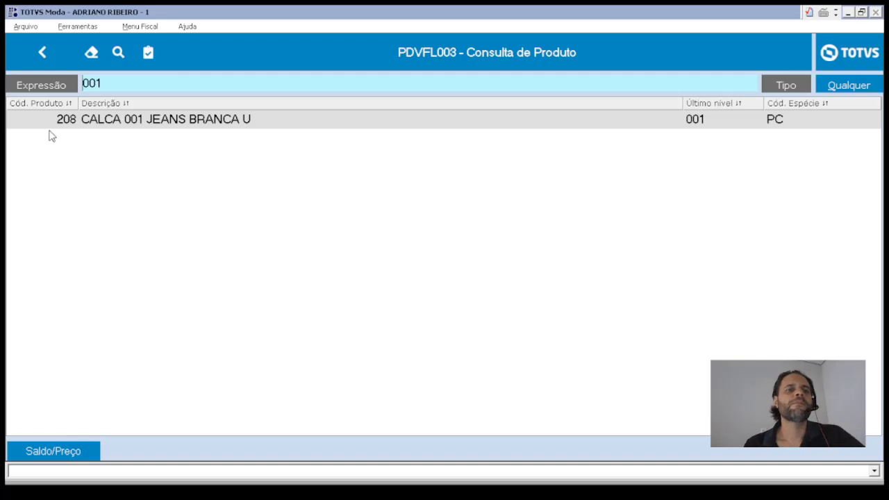
{"action": "key", "text": "Escape"}
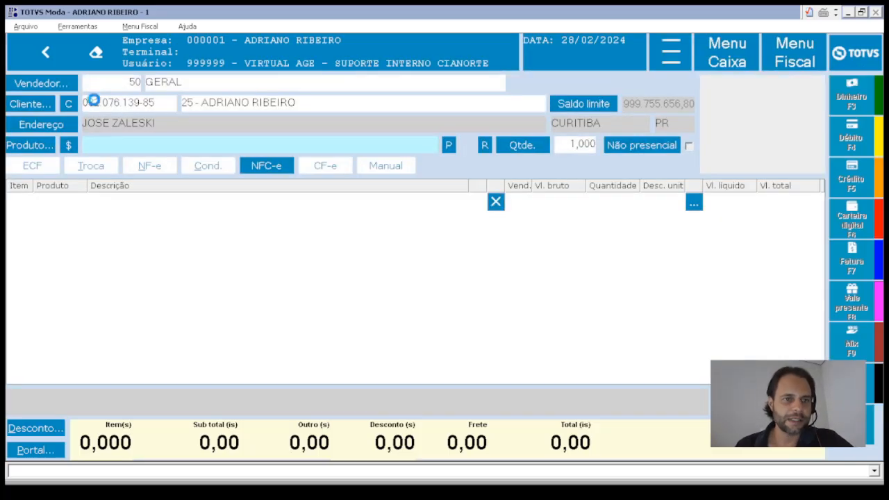
- Look up the price of 001V, check the AZUL MARINHO size stock, then close both lookups
{"action": "left_click", "coordinate": [68, 147]}
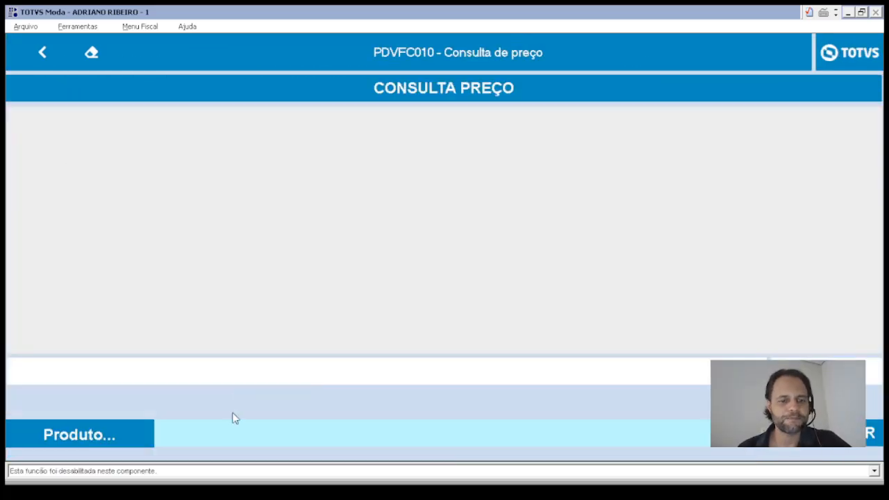
{"action": "type", "text": "001"}
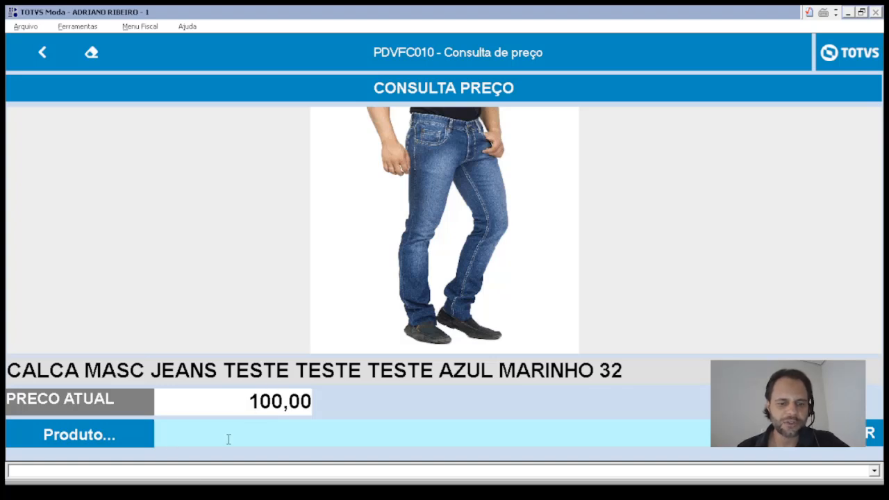
{"action": "type", "text": "V"}
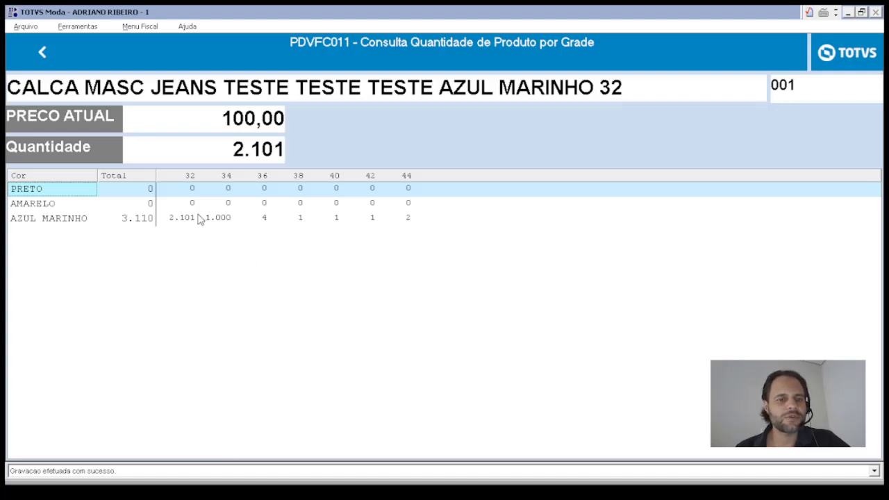
{"action": "left_click", "coordinate": [203, 221]}
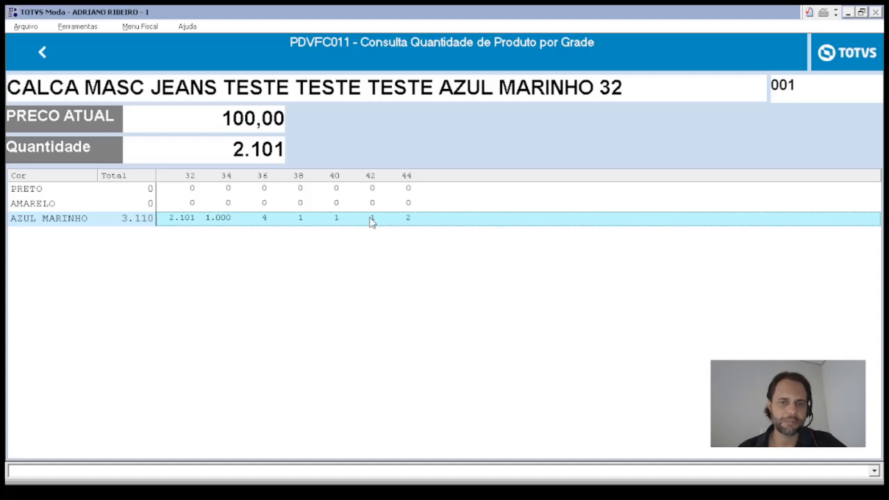
{"action": "key", "text": "Escape"}
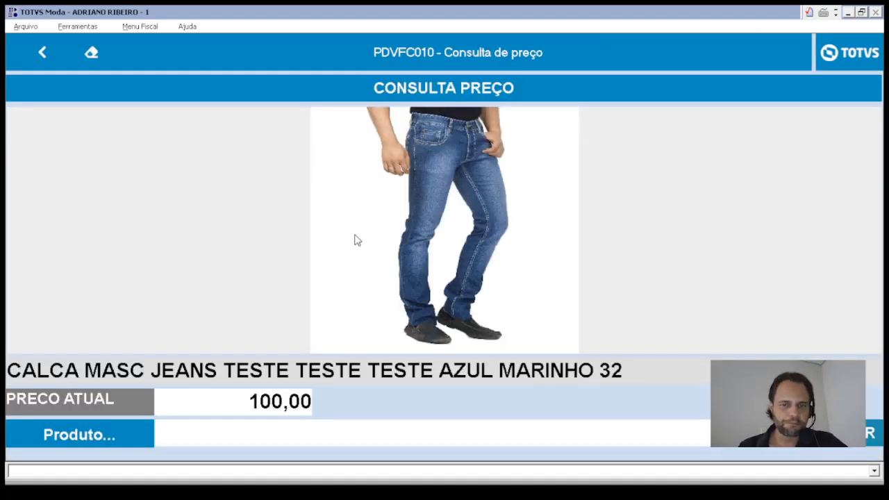
{"action": "key", "text": "Escape"}
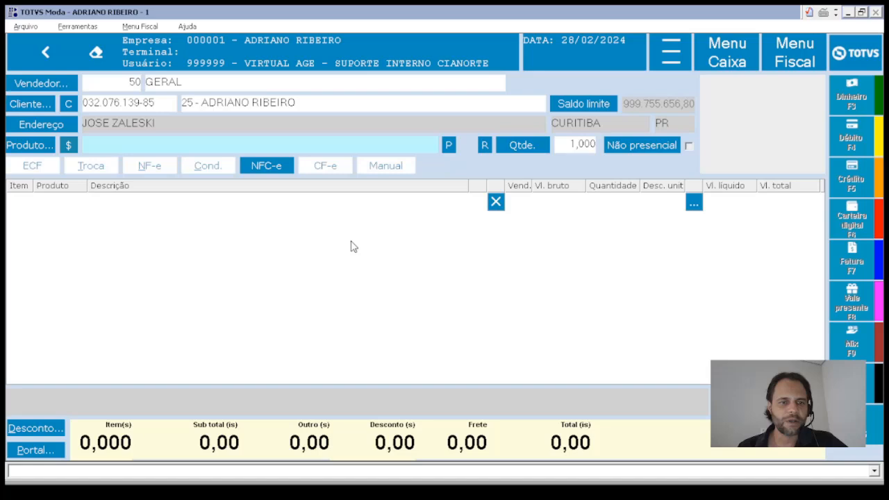
- Confirm the customer for the sale and decline loading their conditional products
{"action": "left_click", "coordinate": [159, 105]}
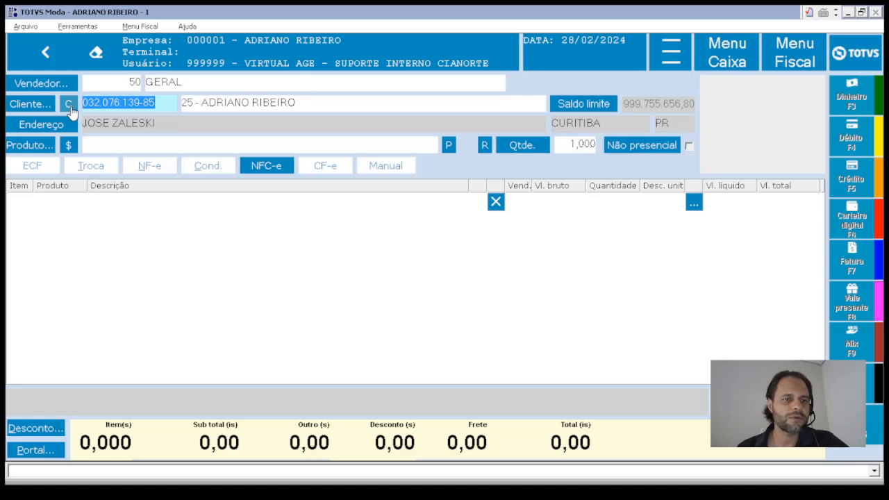
{"action": "left_click", "coordinate": [68, 105]}
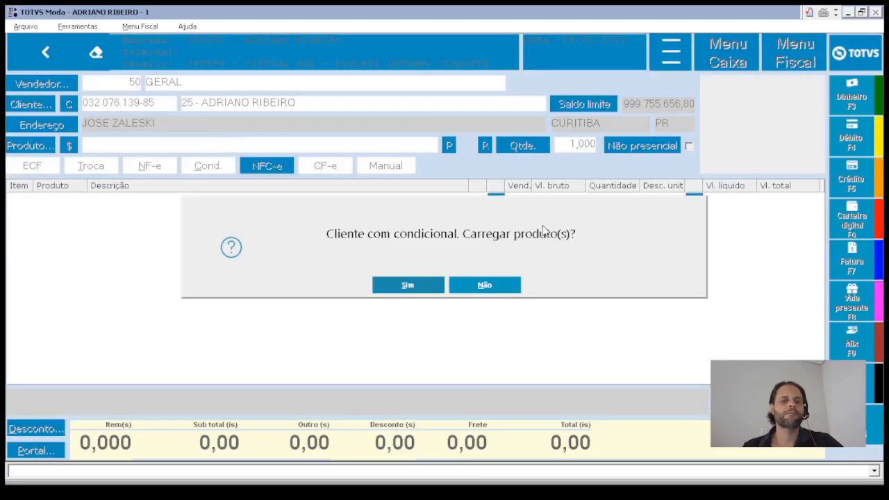
{"action": "left_click", "coordinate": [517, 283]}
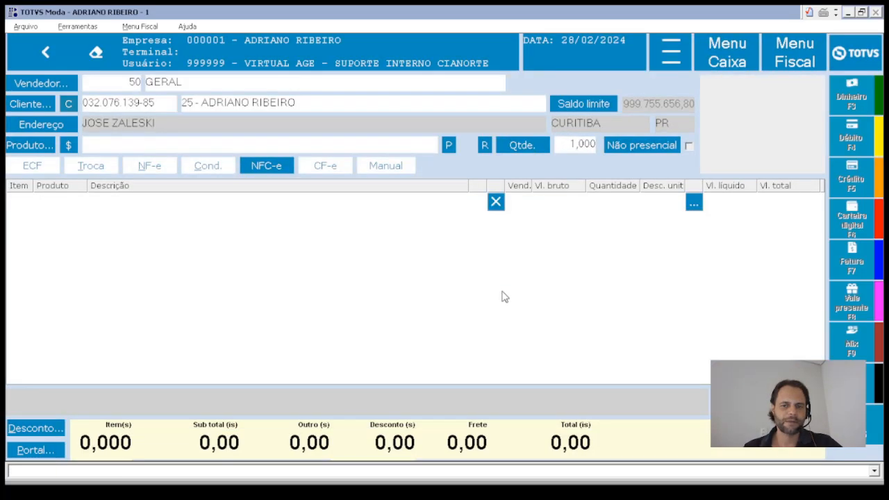
- Add product 1, the size 32 jeans at 110,00, with the customer's own CPF on the receipt
{"action": "left_click", "coordinate": [104, 146]}
{"action": "left_click", "coordinate": [149, 166]}
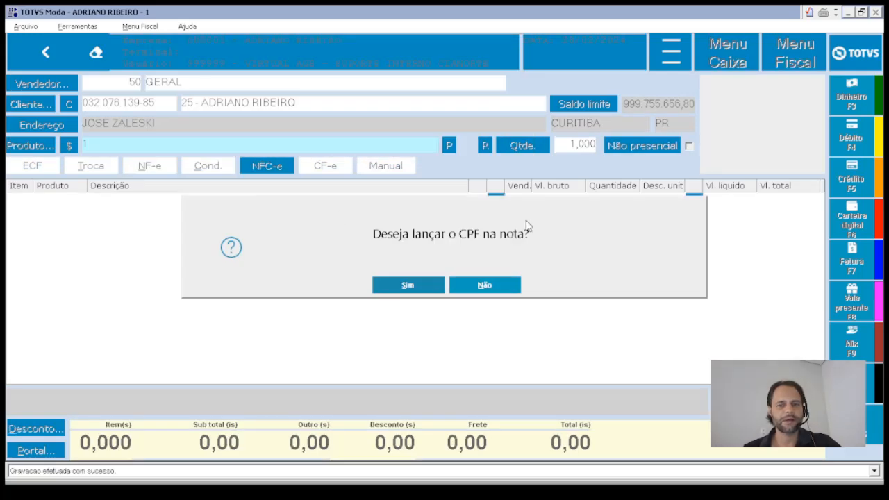
{"action": "left_click", "coordinate": [406, 285]}
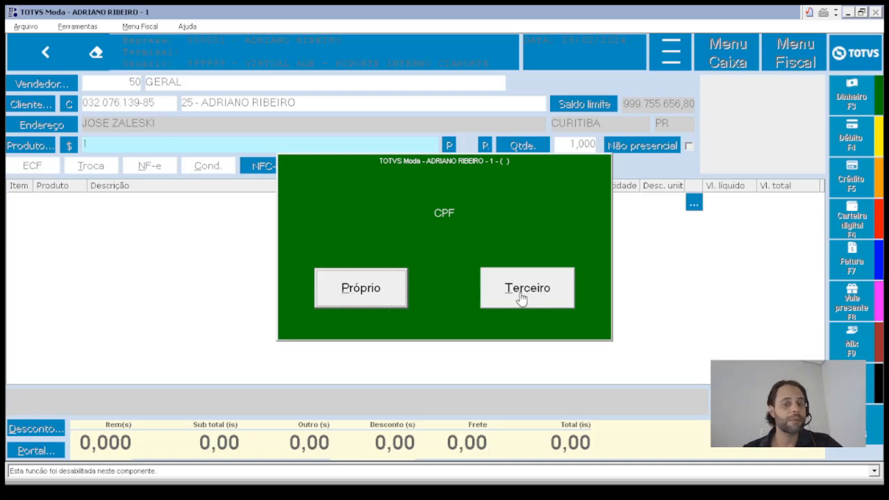
{"action": "left_click", "coordinate": [355, 295]}
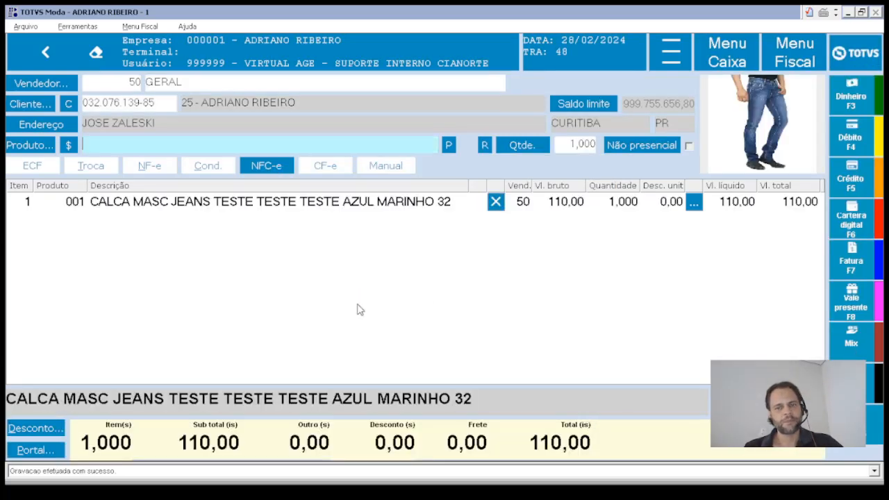
- Apply a DESCONTO to the jeans line with net value 100,00, then review the discount unchanged
{"action": "left_click", "coordinate": [693, 204]}
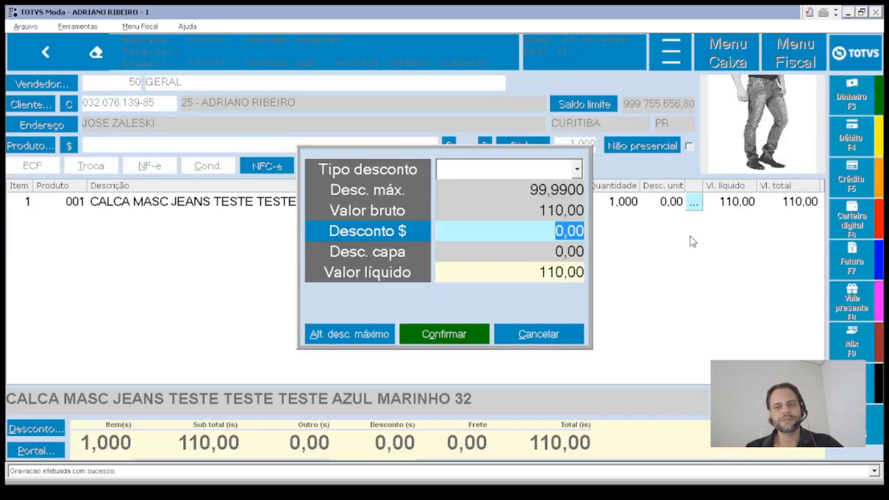
{"action": "left_click", "coordinate": [576, 170]}
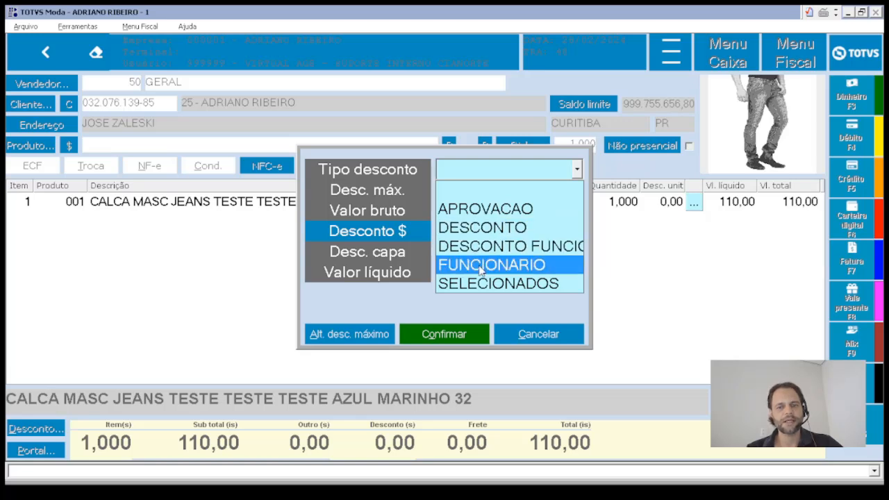
{"action": "left_click", "coordinate": [473, 228]}
{"action": "left_click", "coordinate": [531, 232]}
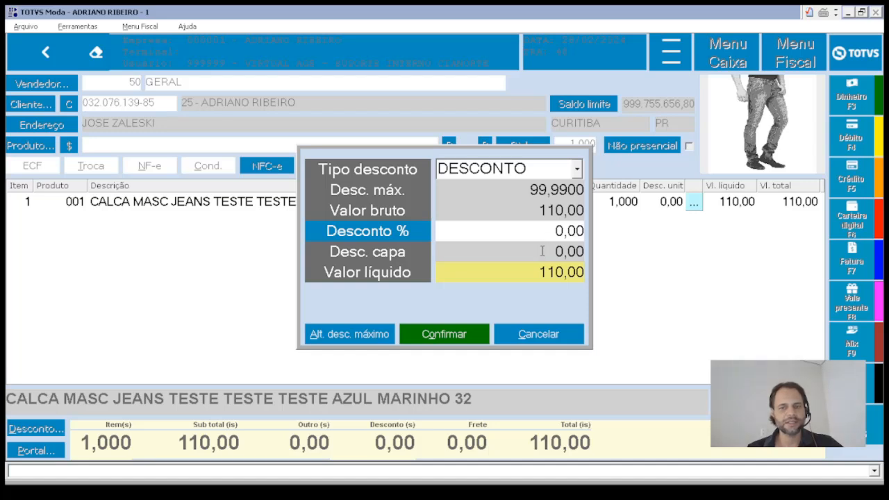
{"action": "left_click", "coordinate": [537, 275]}
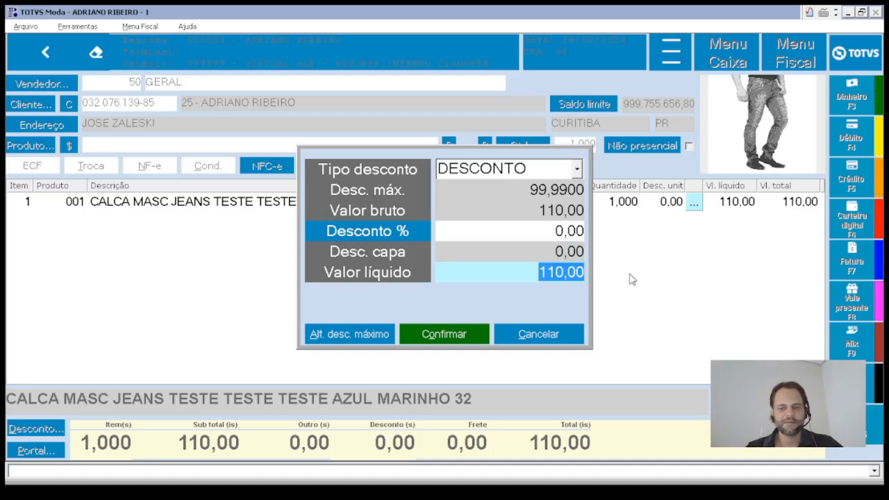
{"action": "type", "text": "100"}
{"action": "key", "text": "Return"}
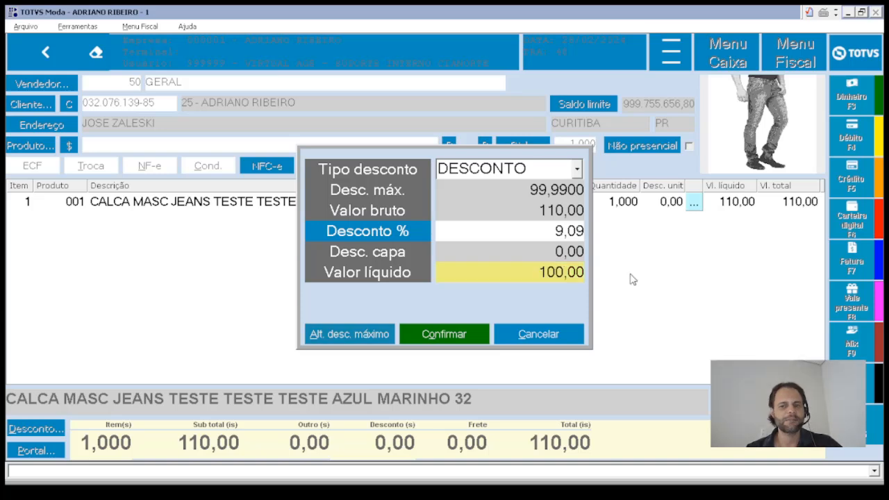
{"action": "left_click", "coordinate": [445, 334]}
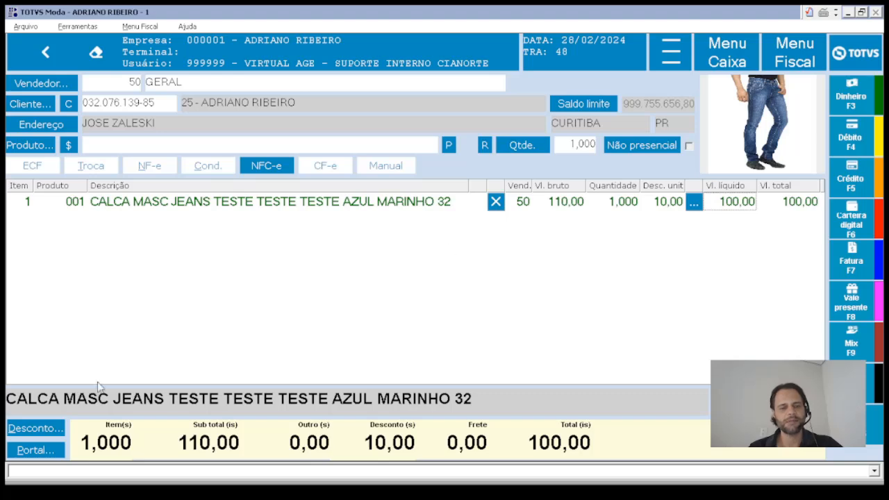
{"action": "left_click", "coordinate": [44, 427]}
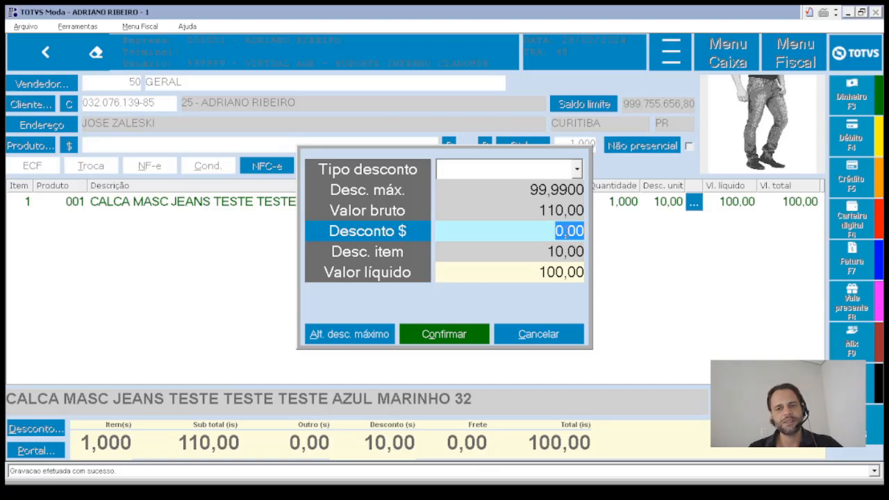
{"action": "left_click", "coordinate": [514, 338]}
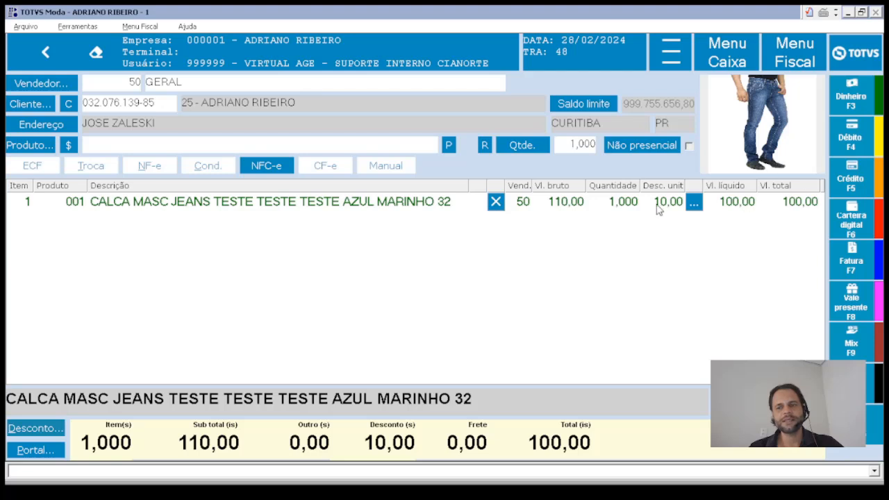
- Add product 2, the size 34 jeans at 27,50, to the sale
{"action": "left_click", "coordinate": [194, 147]}
{"action": "type", "text": "2"}
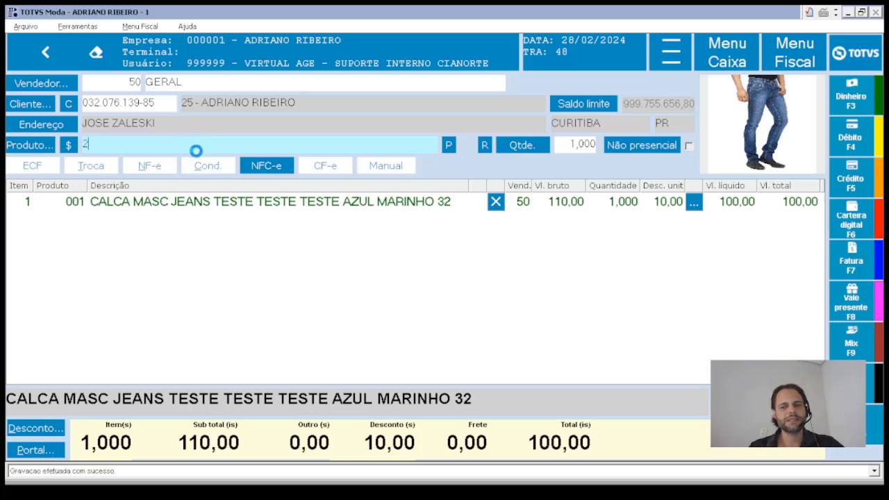
{"action": "key", "text": "Return"}
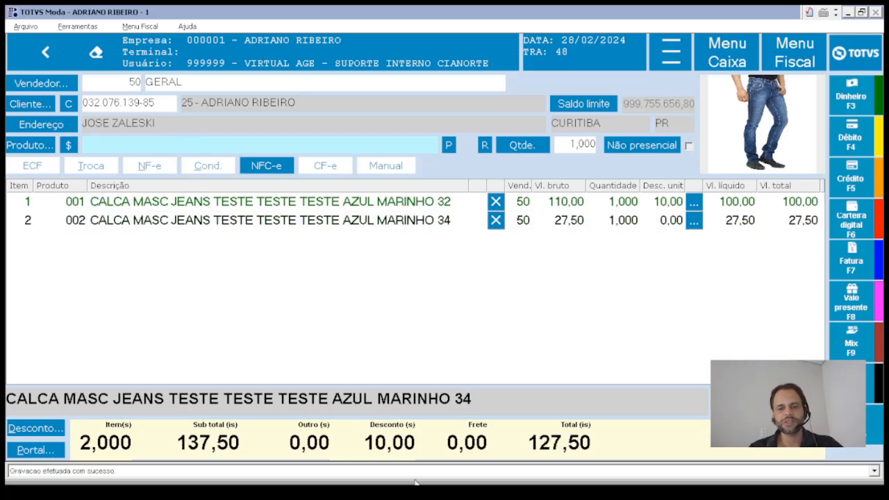
- Highlight the 2,000 item count, the 127,50 total and the 0,00 freight value
{"action": "left_click_drag", "start_coordinate": [81, 445], "coordinate": [391, 450]}
{"action": "left_click_drag", "start_coordinate": [534, 442], "coordinate": [594, 447]}
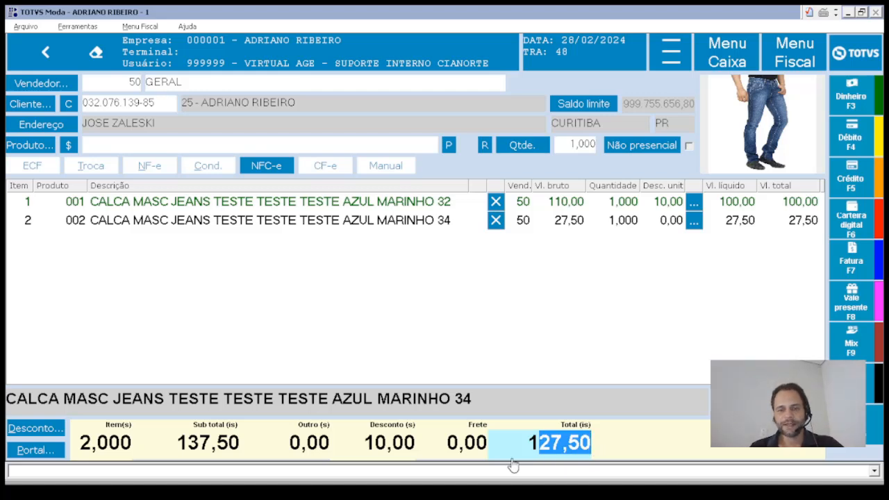
{"action": "left_click_drag", "start_coordinate": [448, 445], "coordinate": [488, 448]}
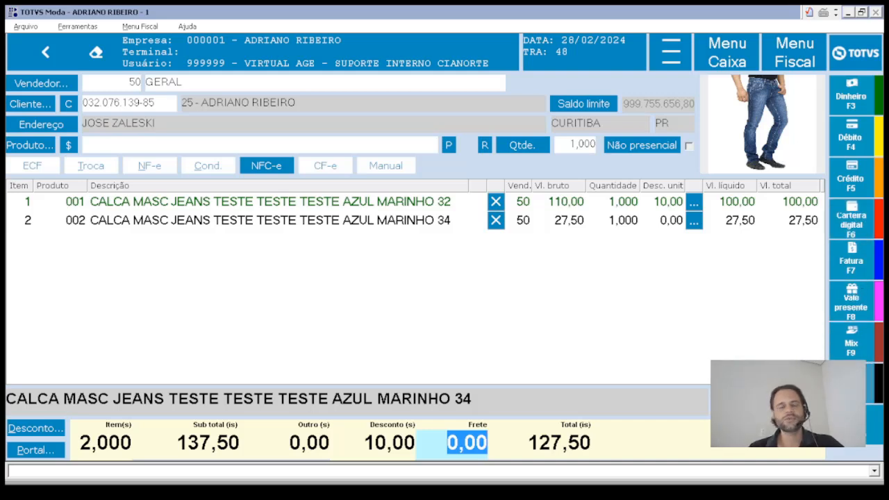
- After the missing-terminal error, set terminal 1 as the login terminal and check the header
{"action": "left_click", "coordinate": [849, 351]}
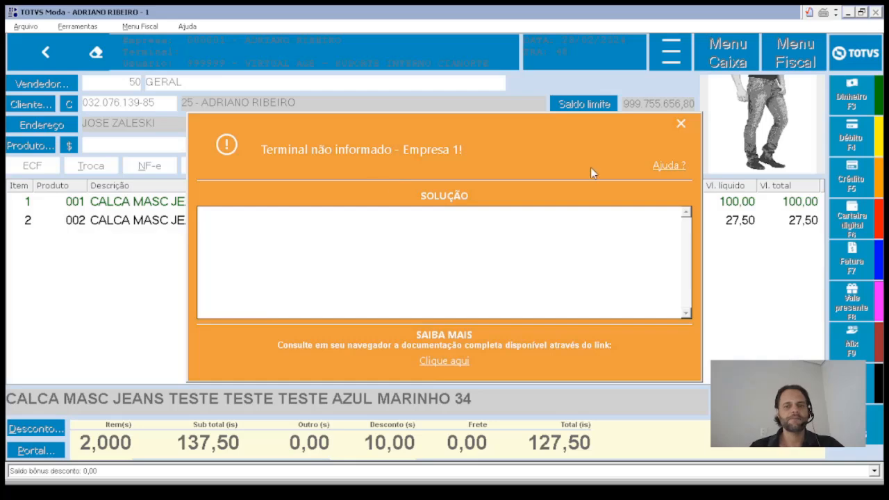
{"action": "left_click", "coordinate": [681, 124]}
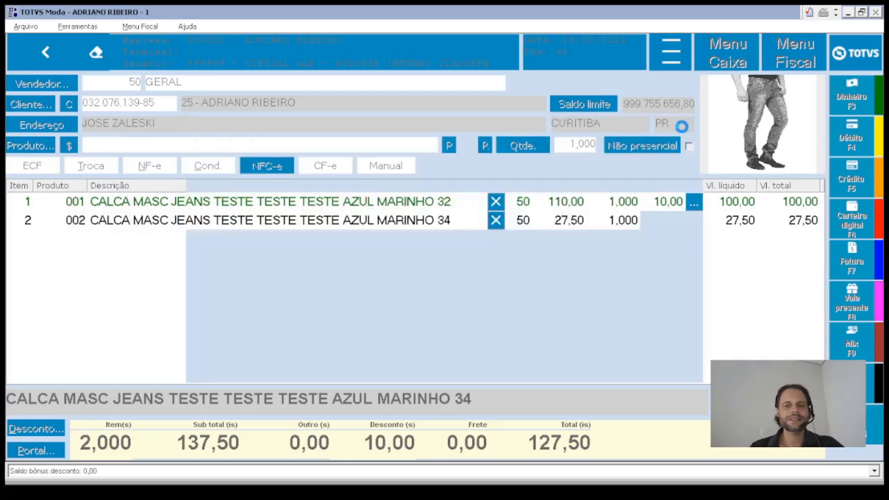
{"action": "left_click", "coordinate": [730, 56]}
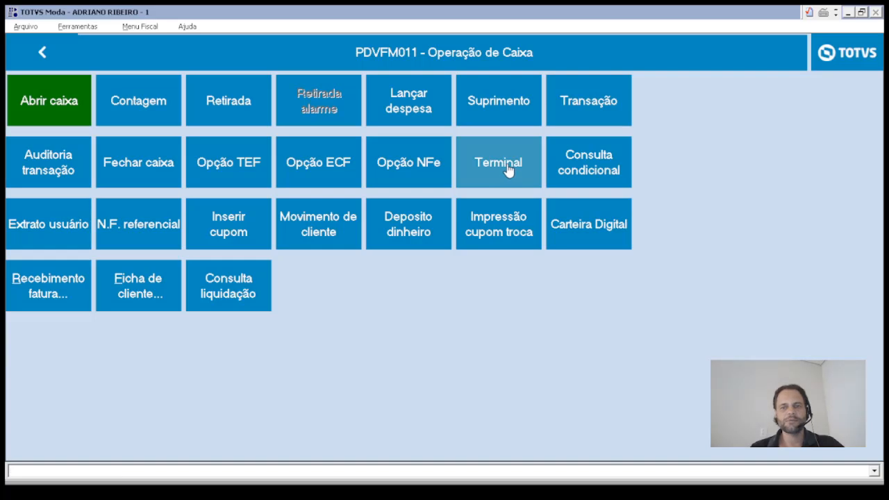
{"action": "left_click", "coordinate": [508, 173]}
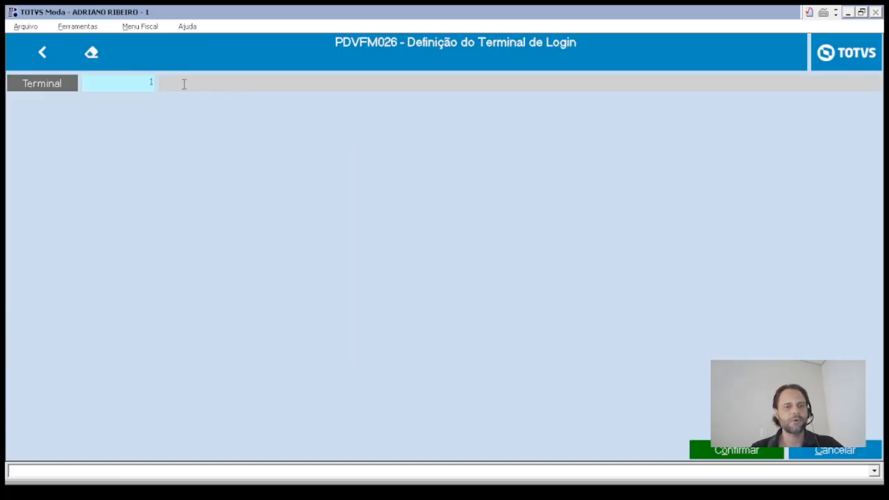
{"action": "left_click", "coordinate": [757, 451]}
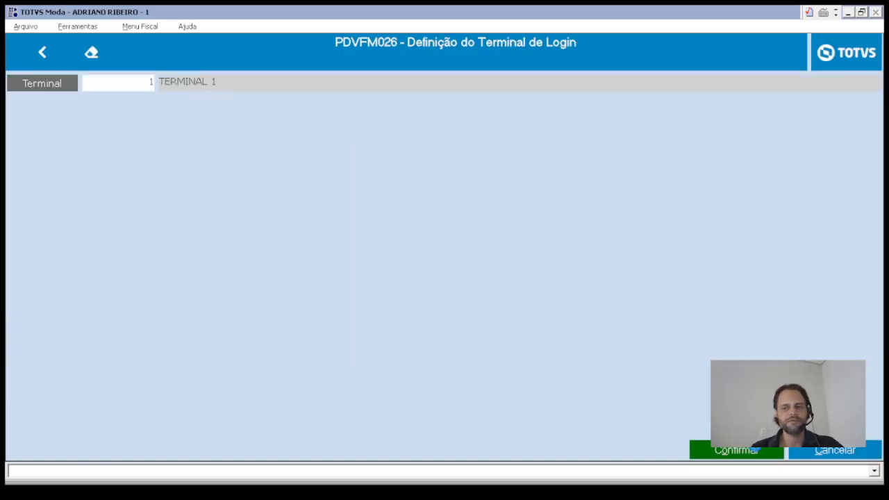
{"action": "key", "text": "Return"}
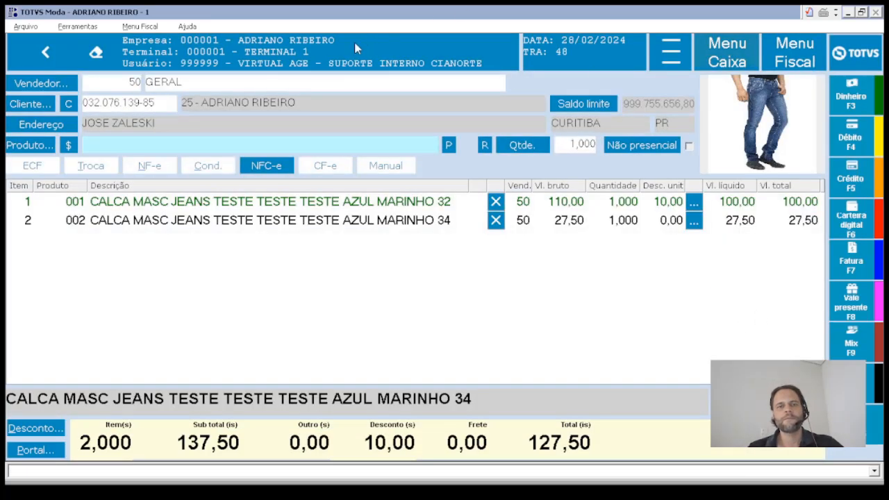
{"action": "left_click_drag", "start_coordinate": [239, 41], "coordinate": [309, 52]}
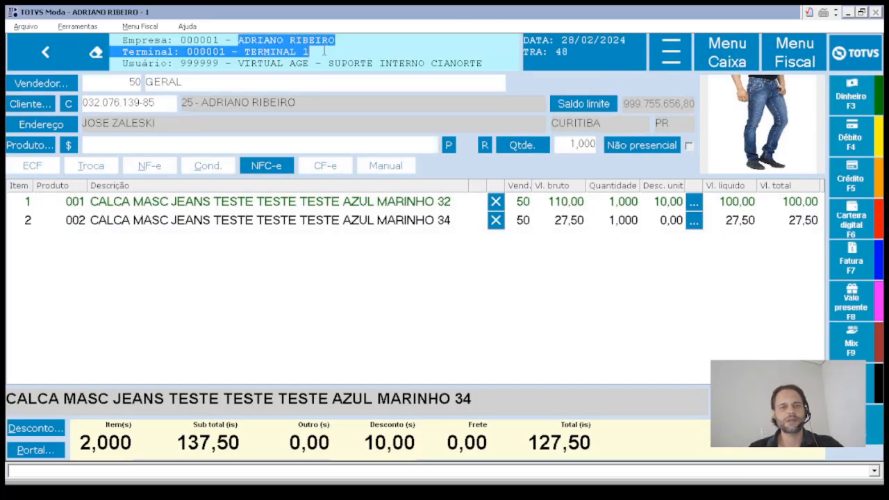
- Open the payment screen for the current sale and dismiss the missing payment-type warning
{"action": "left_click", "coordinate": [716, 62]}
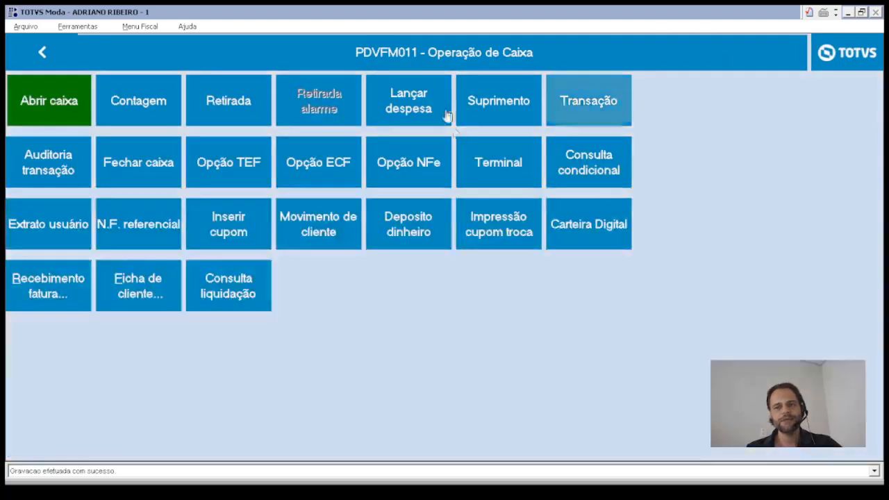
{"action": "left_click", "coordinate": [502, 173]}
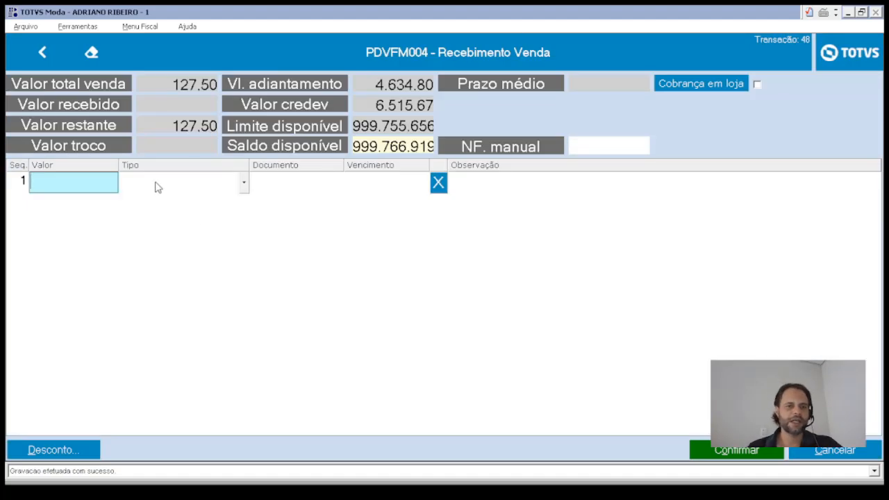
{"action": "left_click", "coordinate": [182, 88]}
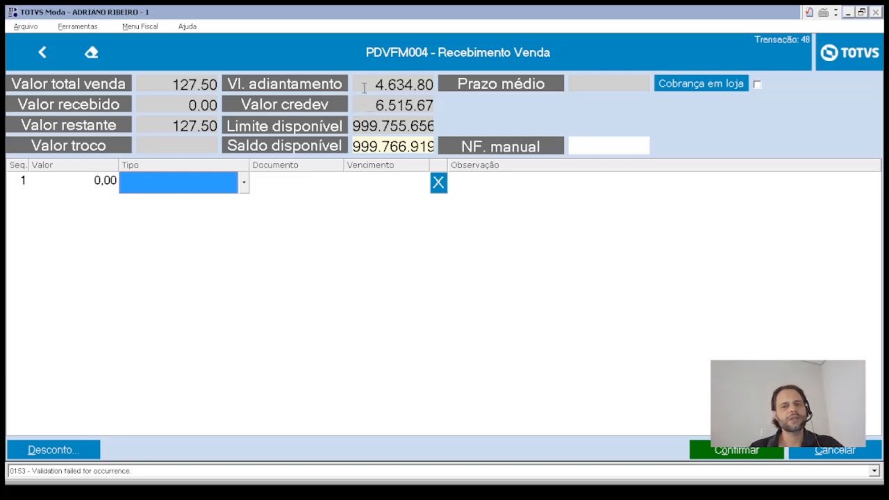
- Record the first payment line as 100,00 with type Dinheiro
{"action": "left_click", "coordinate": [103, 184]}
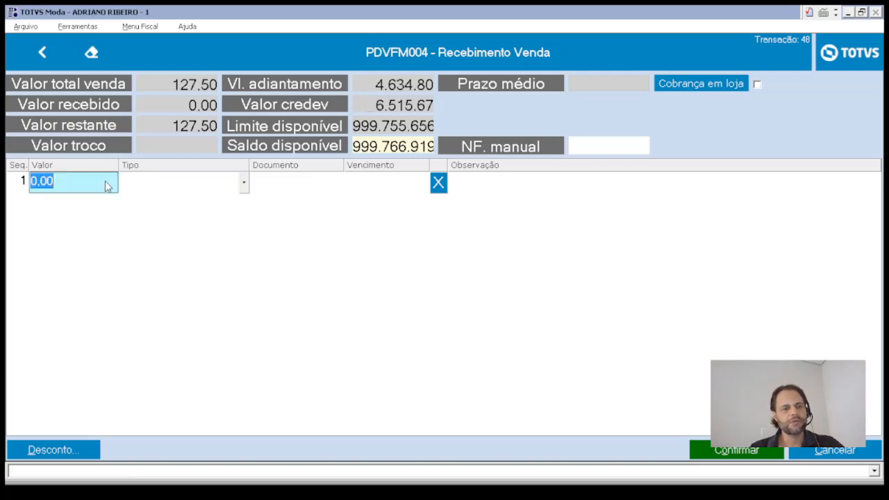
{"action": "type", "text": "100"}
{"action": "key", "text": "Return"}
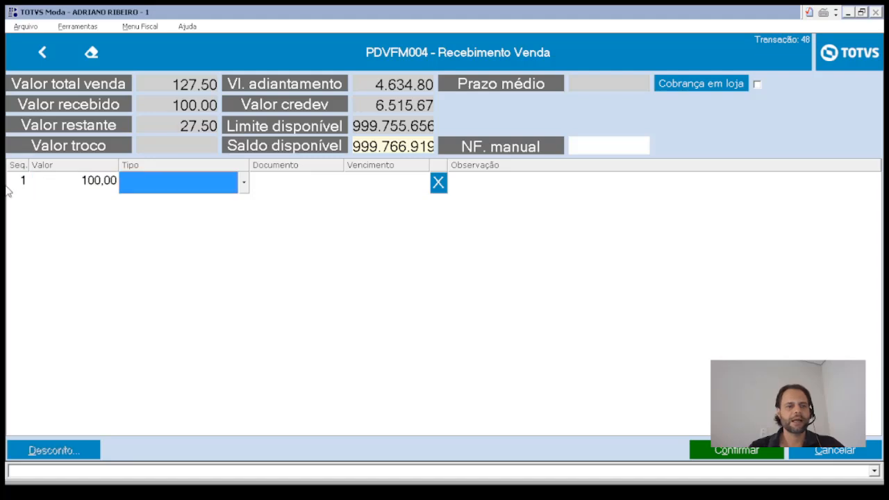
{"action": "key", "text": "d"}
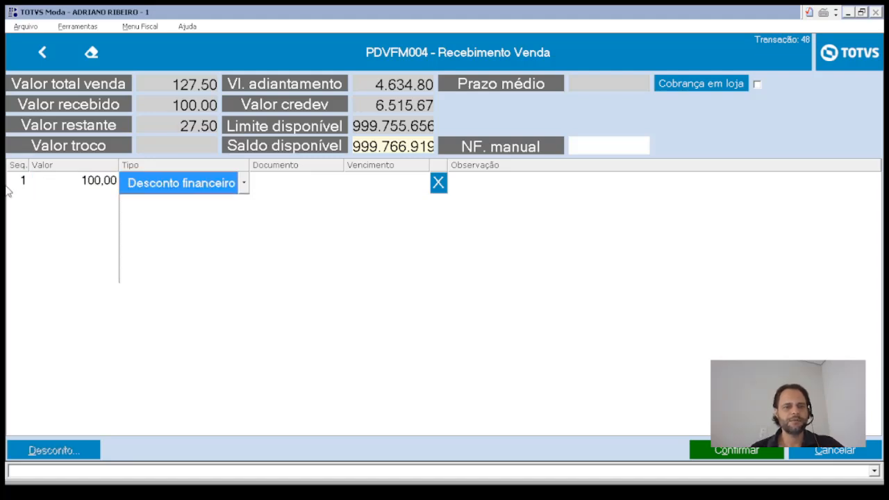
{"action": "key", "text": "alt+Down"}
{"action": "key", "text": "Down"}
{"action": "key", "text": "Return"}
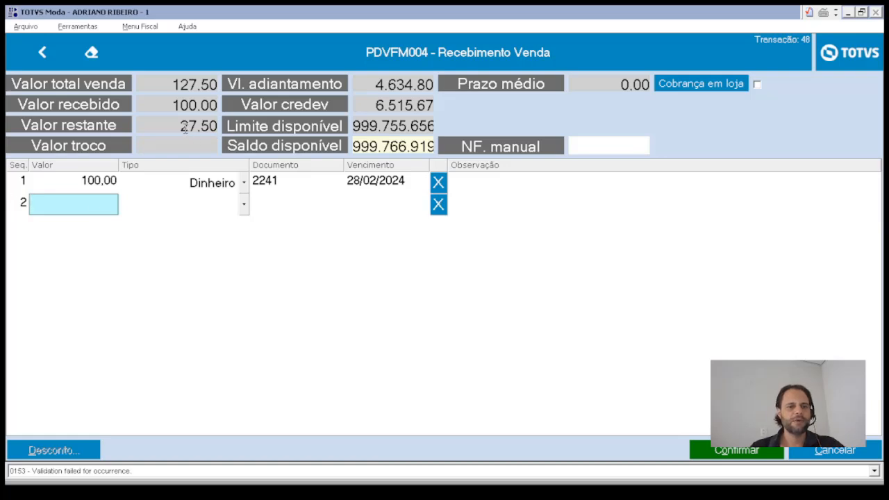
{"action": "key", "text": "Return"}
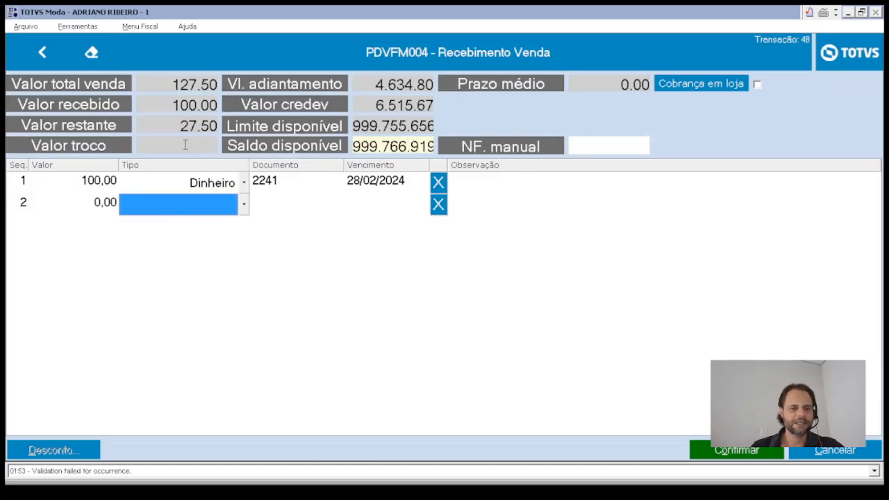
- Add a second payment of 27,50 with type Cartão débito
{"action": "left_click", "coordinate": [95, 204]}
{"action": "type", "text": "27.50"}
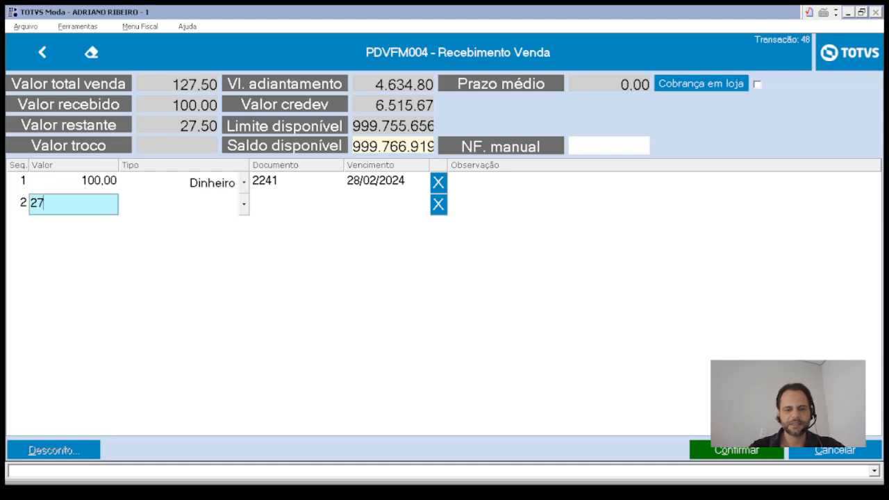
{"action": "key", "text": "Return"}
{"action": "left_click", "coordinate": [243, 205]}
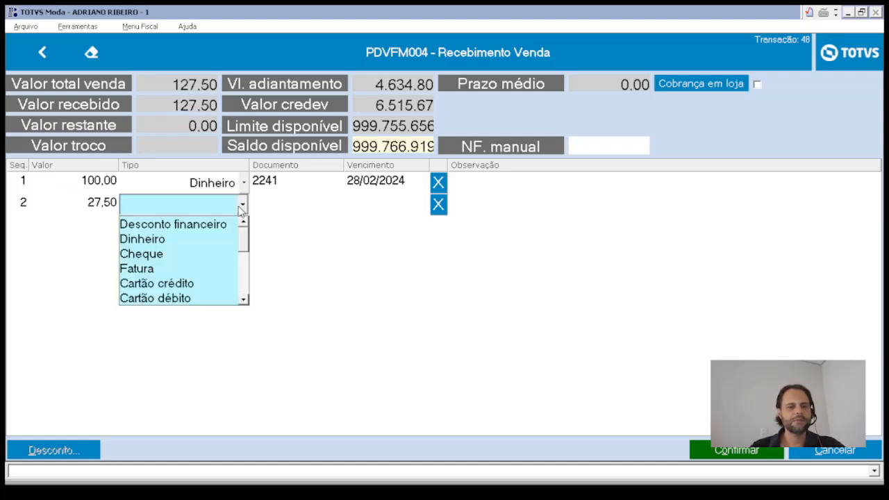
{"action": "left_click", "coordinate": [192, 298]}
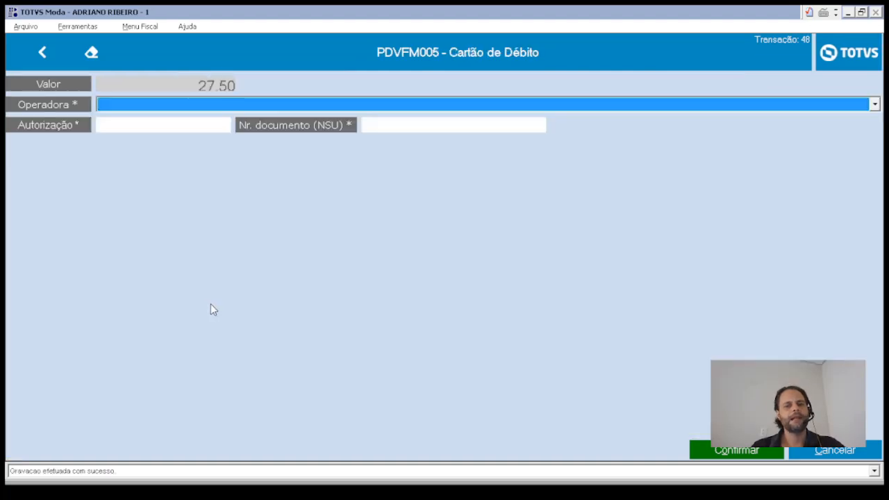
- Choose VISA ELECTRON as card operator and enter 123456 for Autorização and NSU
{"action": "left_click", "coordinate": [139, 107]}
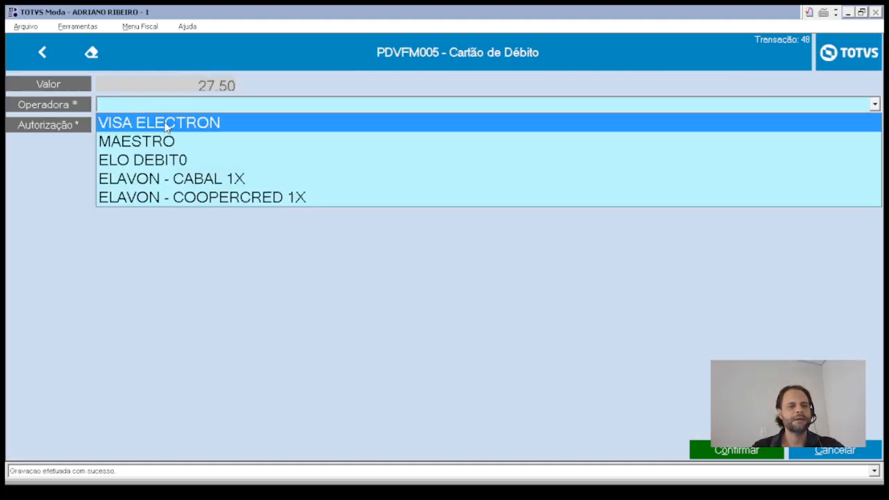
{"action": "left_click", "coordinate": [165, 123]}
{"action": "left_click", "coordinate": [147, 124]}
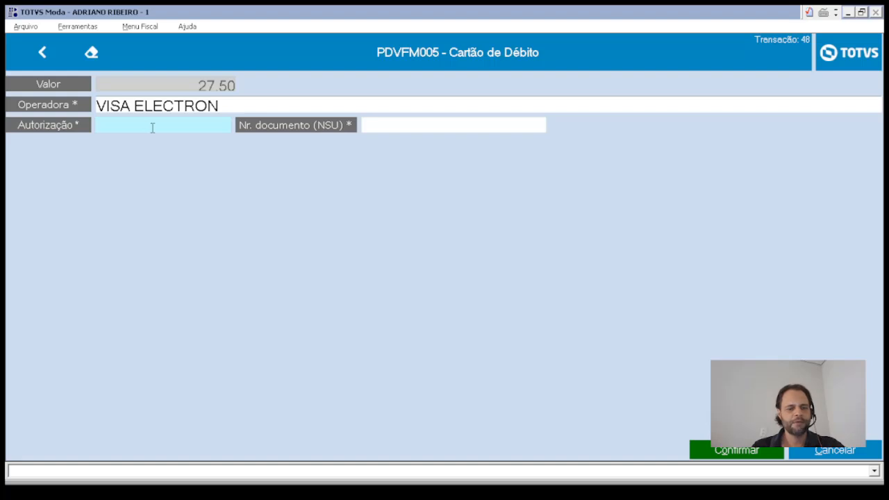
{"action": "type", "text": "123456"}
{"action": "key", "text": "Tab"}
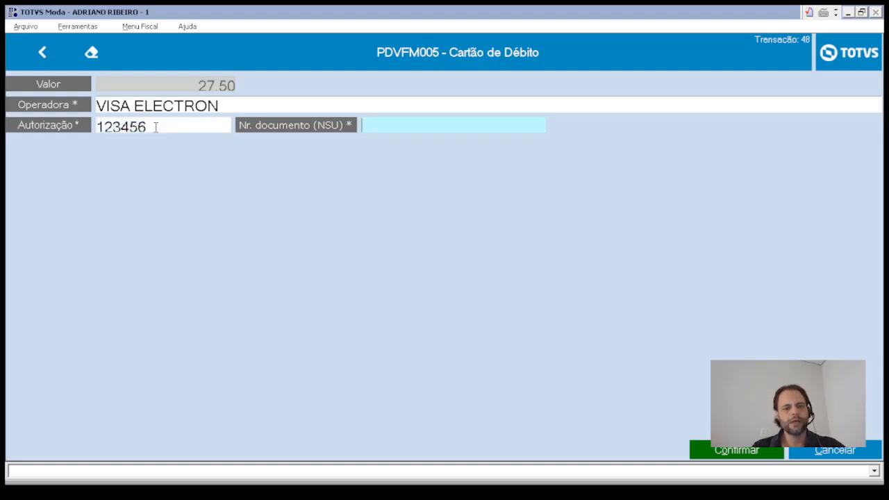
{"action": "type", "text": "123456"}
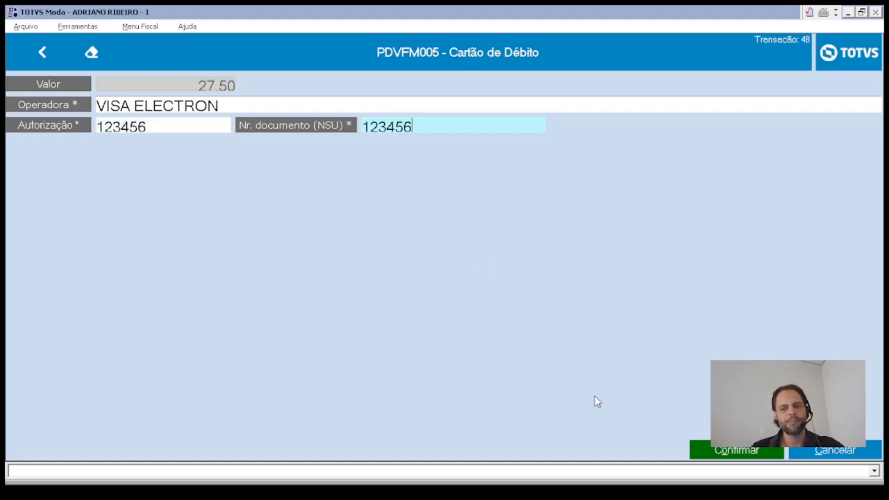
- Confirm the debit card details and the 127,50 payment, then dismiss the certificate alert
{"action": "left_click", "coordinate": [726, 453]}
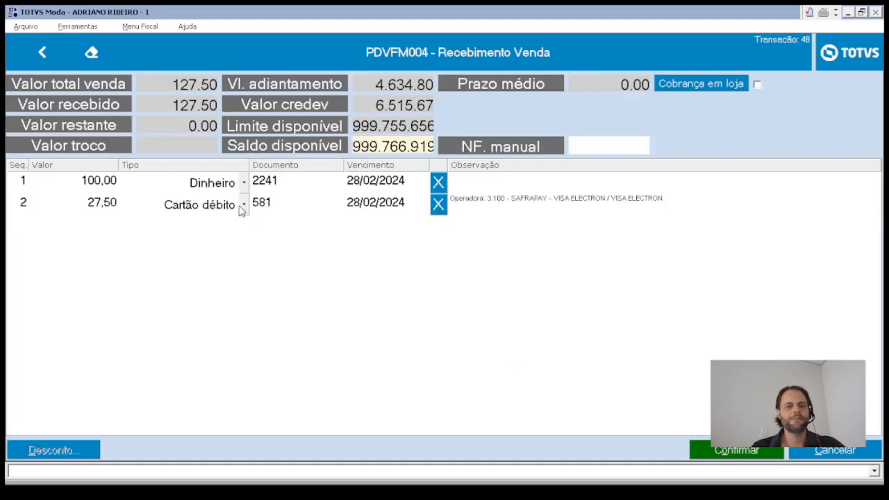
{"action": "left_click", "coordinate": [742, 457]}
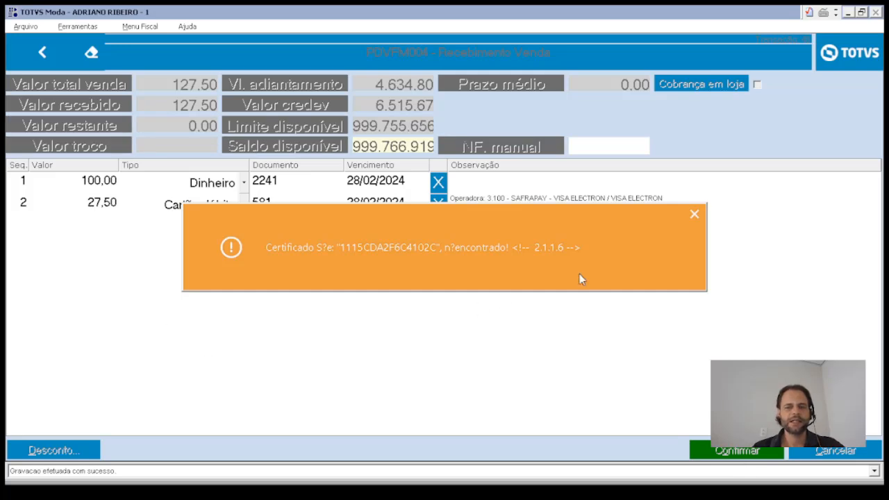
{"action": "left_click", "coordinate": [695, 217]}
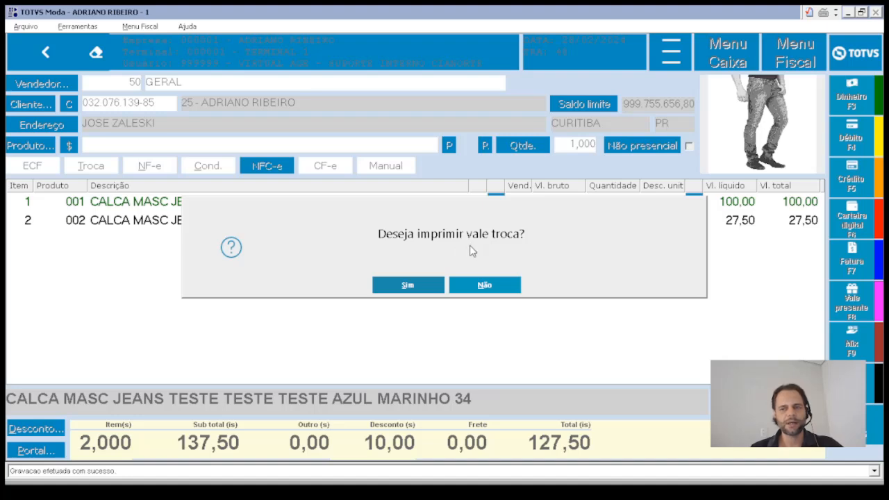
- Accept the exchange coupon and confirm printing with both jeans items ticked
{"action": "left_click", "coordinate": [409, 287]}
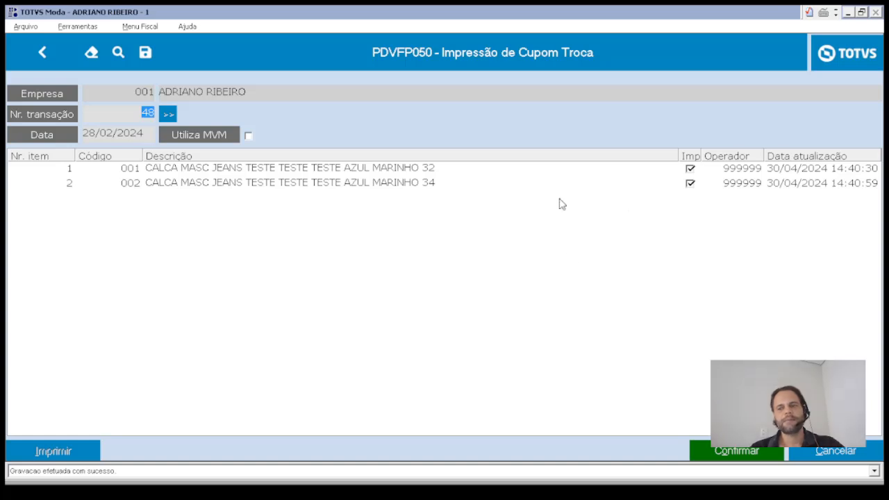
{"action": "left_click", "coordinate": [691, 170]}
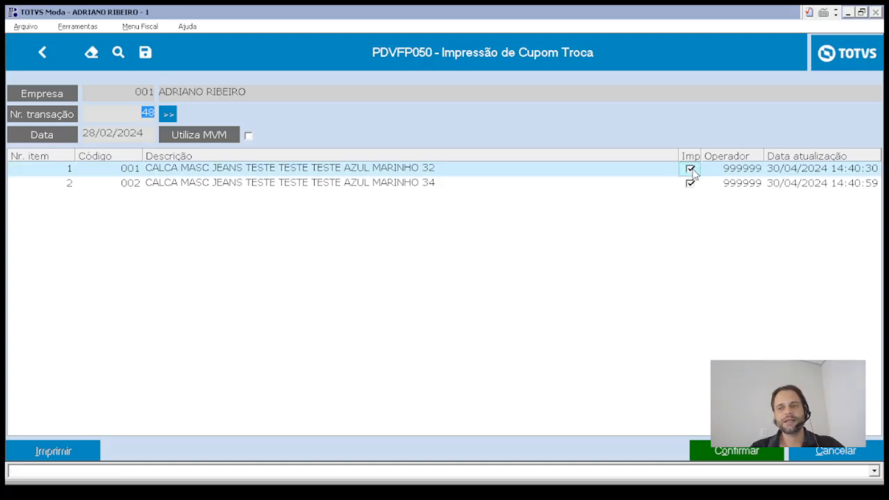
{"action": "left_click", "coordinate": [691, 184]}
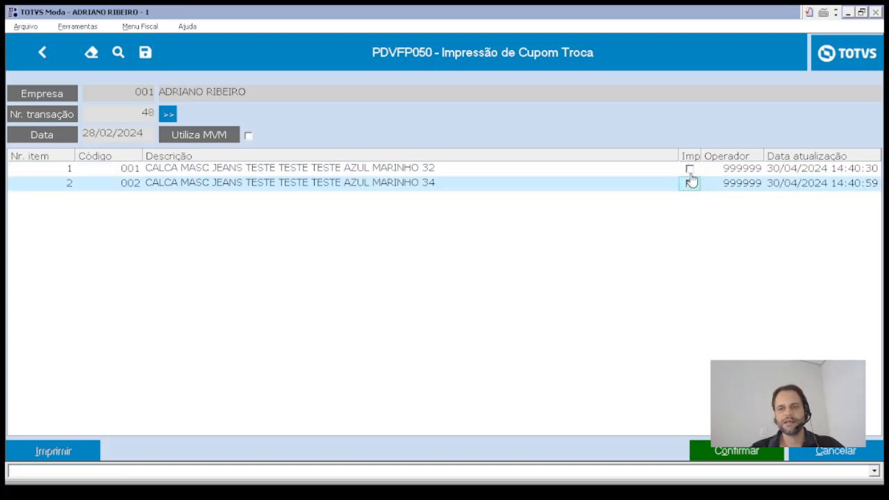
{"action": "left_click", "coordinate": [691, 171]}
{"action": "left_click", "coordinate": [691, 185]}
{"action": "left_click", "coordinate": [691, 170]}
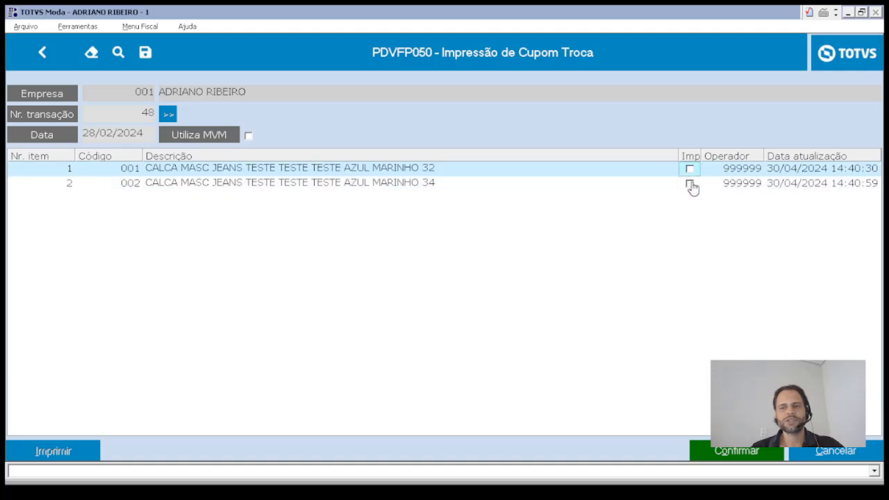
{"action": "left_click", "coordinate": [691, 184]}
{"action": "left_click", "coordinate": [690, 170]}
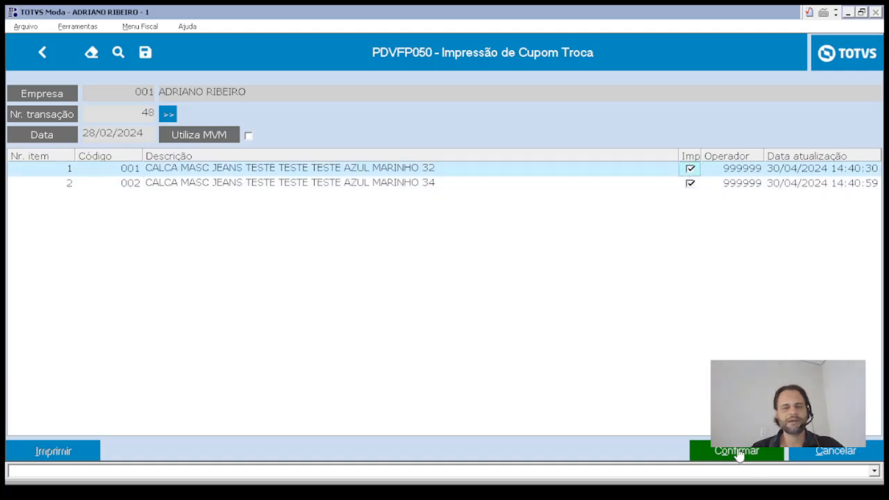
{"action": "left_click", "coordinate": [823, 453]}
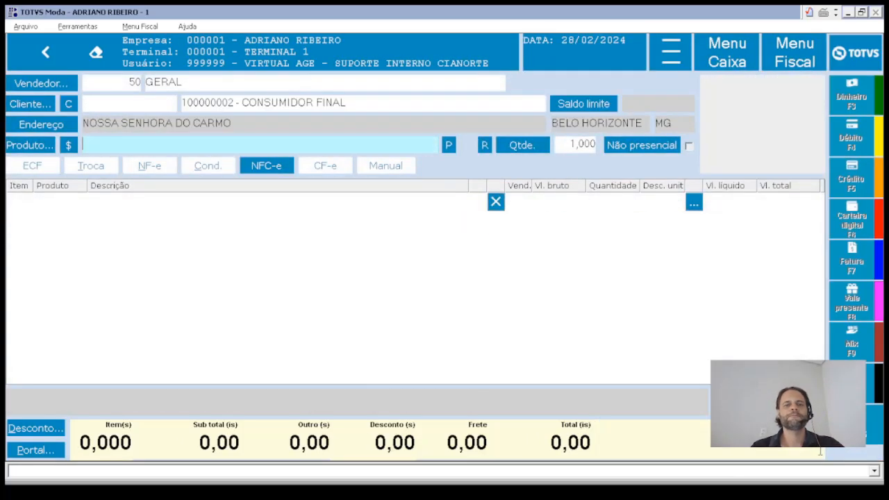
- Set the salesperson code of the new sale to 01
{"action": "left_click", "coordinate": [155, 106]}
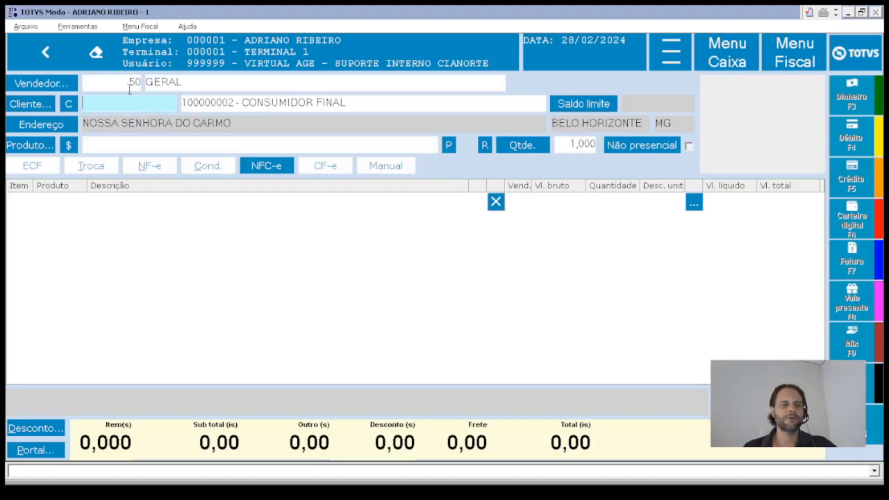
{"action": "left_click", "coordinate": [129, 88]}
{"action": "key", "text": "BackSpace"}
{"action": "key", "text": "BackSpace"}
{"action": "type", "text": "01"}
{"action": "key", "text": "Tab"}
{"action": "key", "text": "Tab"}
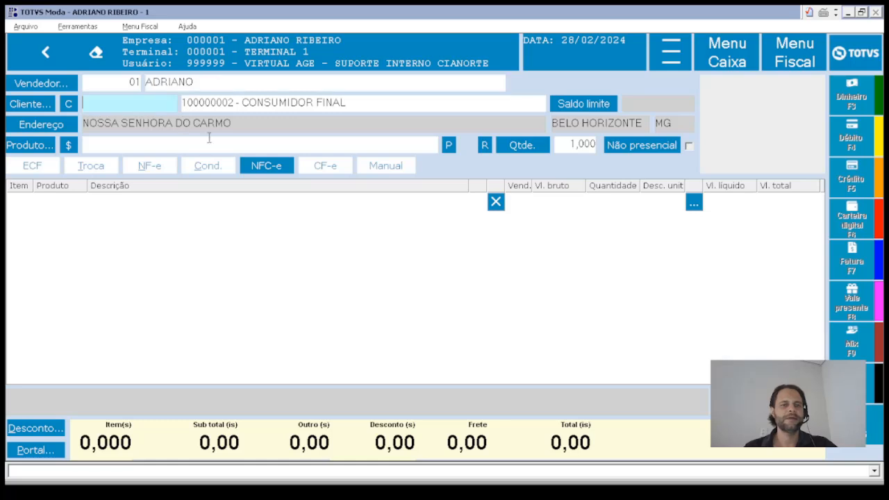
- Add product code 1, the size 32 jeans at 110,00, and start cash payment
{"action": "left_click", "coordinate": [181, 143]}
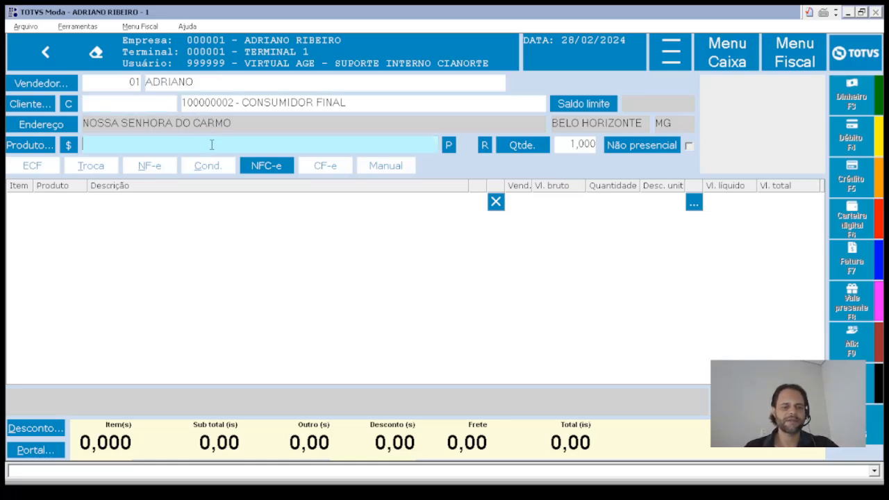
{"action": "type", "text": "1"}
{"action": "key", "text": "Return"}
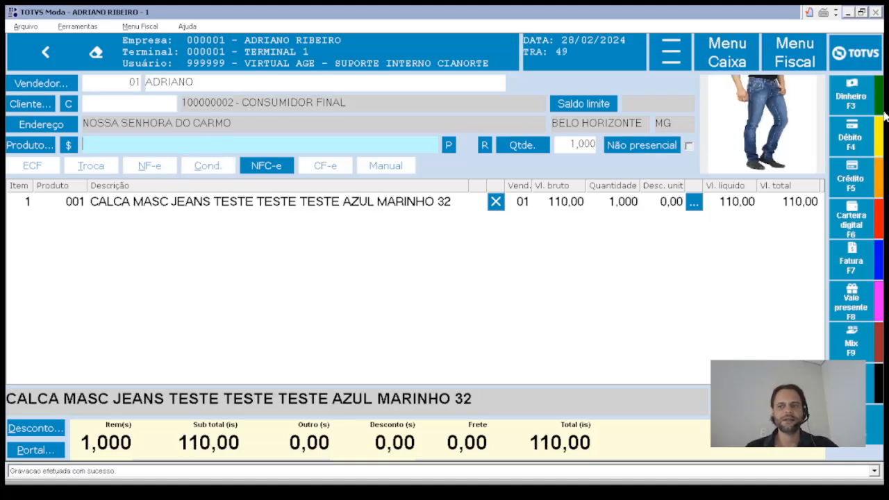
{"action": "left_click", "coordinate": [854, 100]}
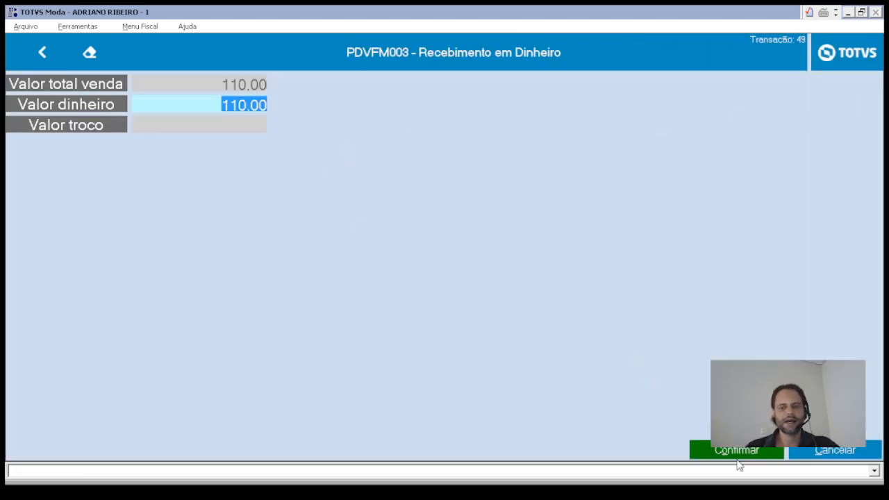
- Receive 110 in cash, confirm, dismiss the certificate alert, and decline the exchange coupon
{"action": "left_click", "coordinate": [830, 455]}
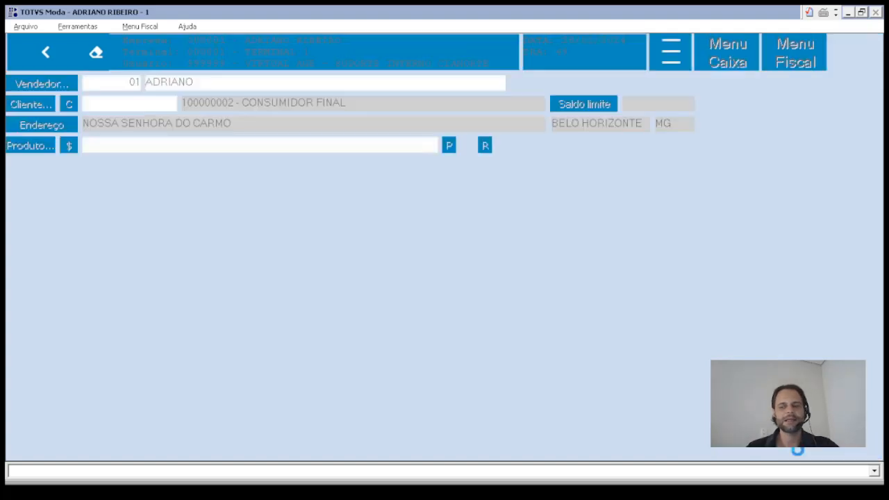
{"action": "left_click", "coordinate": [129, 102]}
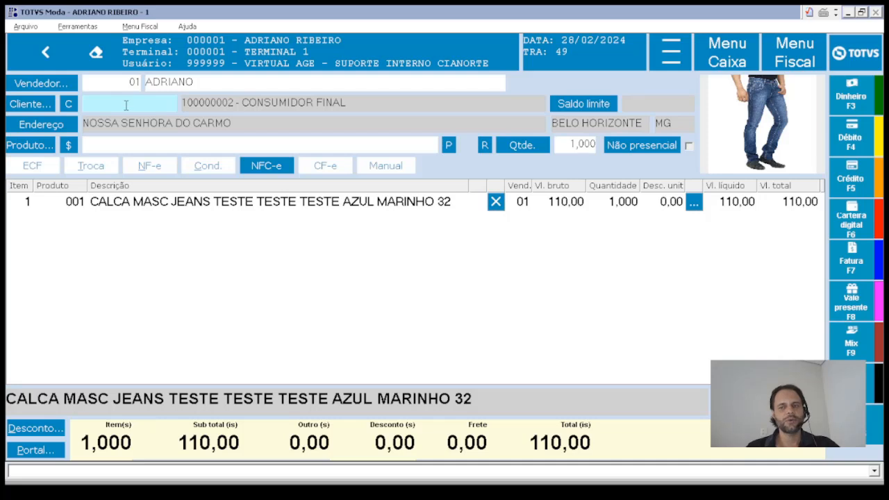
{"action": "left_click", "coordinate": [852, 97]}
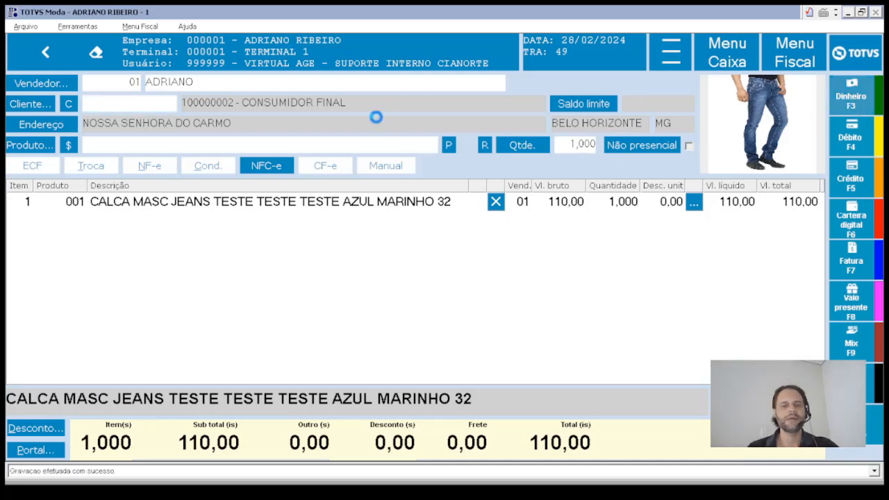
{"action": "type", "text": "110"}
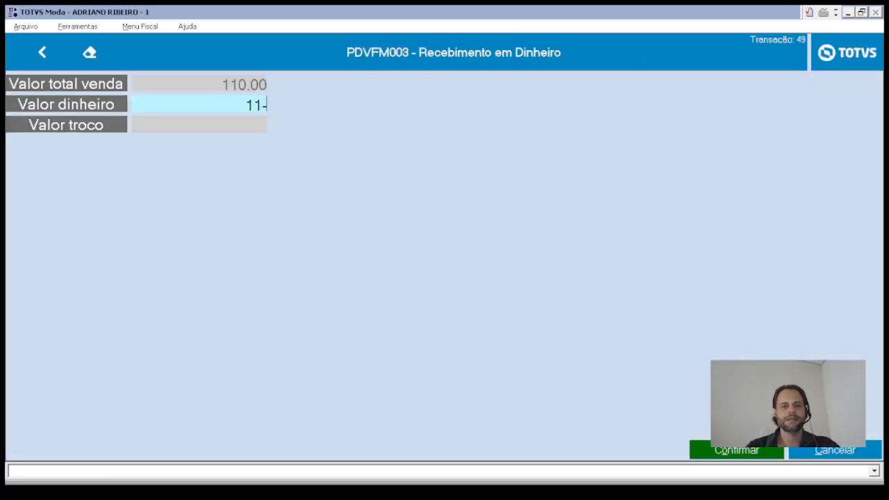
{"action": "key", "text": "Return"}
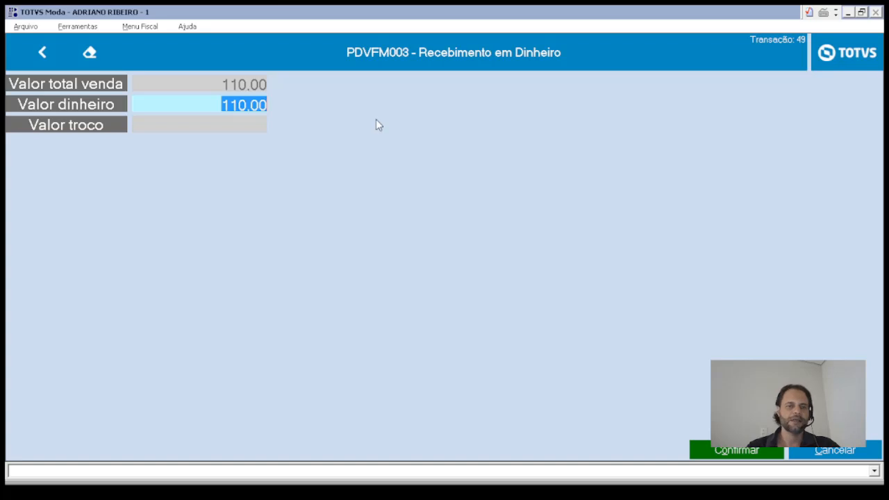
{"action": "left_click", "coordinate": [773, 450]}
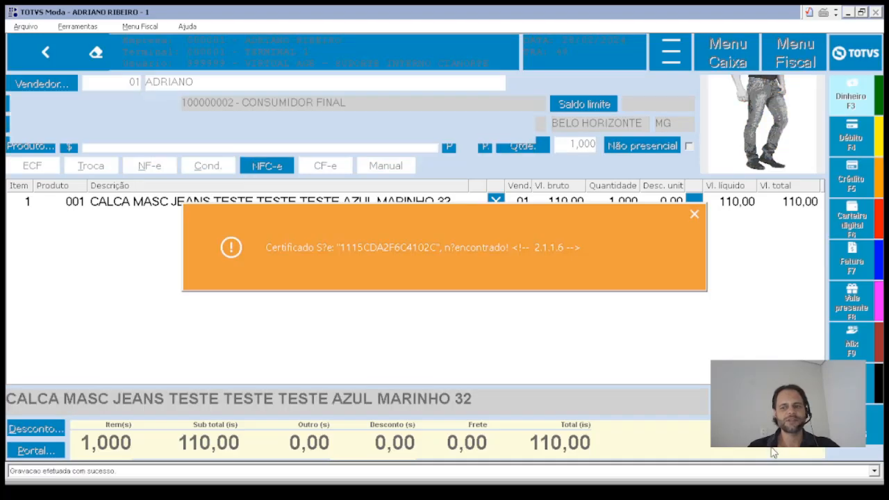
{"action": "left_click", "coordinate": [693, 220]}
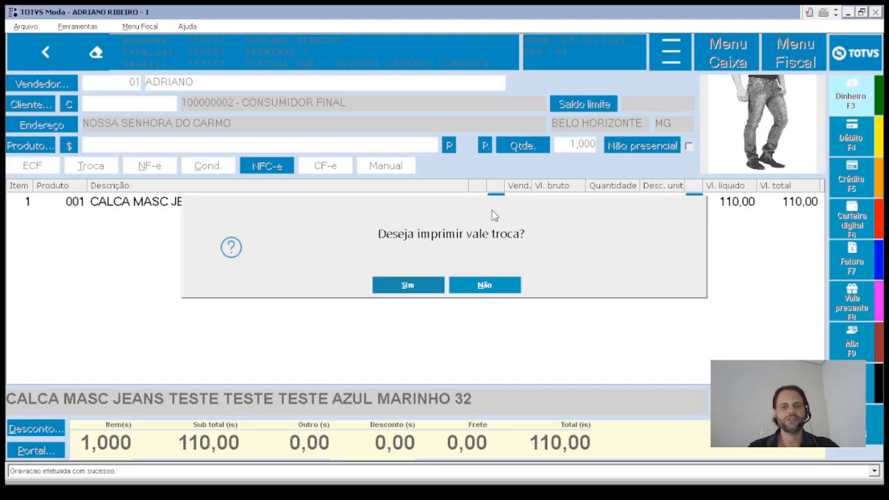
{"action": "left_click", "coordinate": [486, 297]}
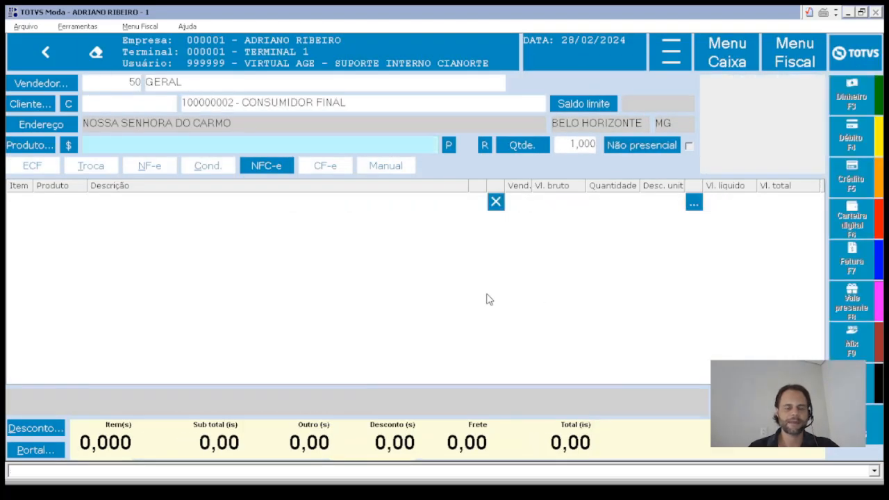